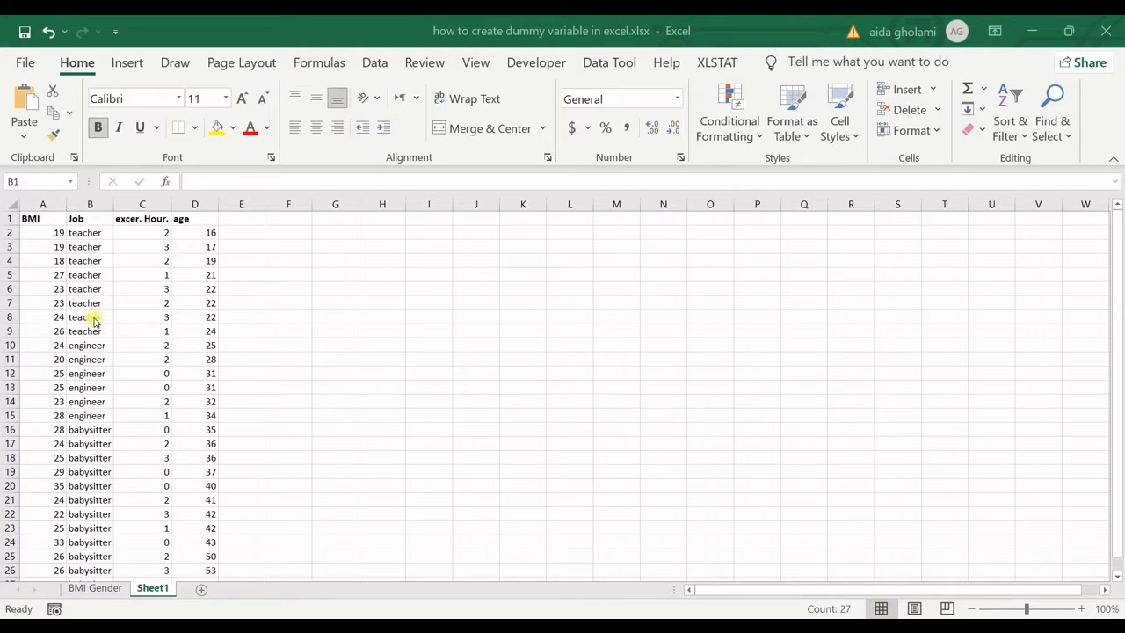
Step: Select the Job column data and handwrite "3 categories" followed by an arrow in black ink beside the table
key(ctrl+shift+Down)
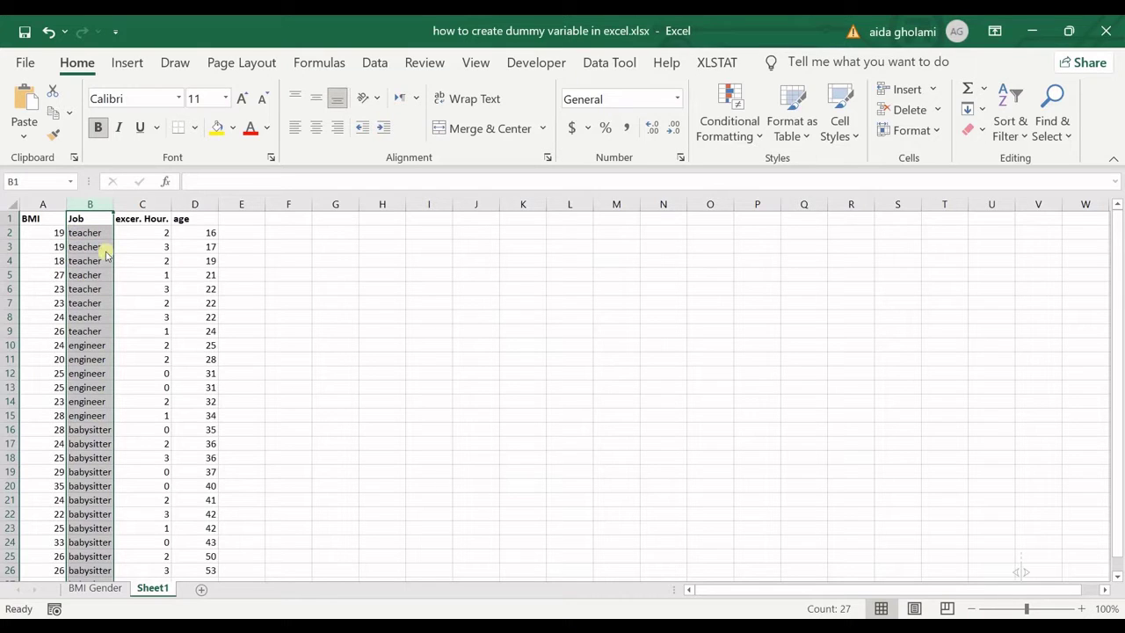
click(87, 206)
click(169, 63)
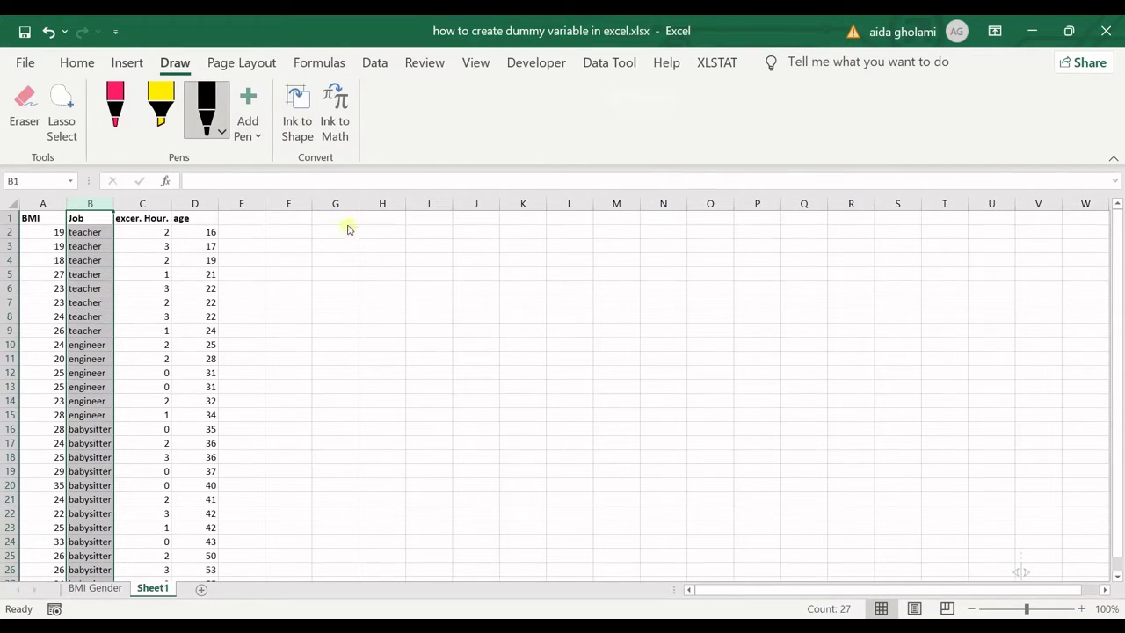
mouse_move(384, 222)
mouse_down()
mouse_move(410, 242)
mouse_move(391, 256)
mouse_move(430, 246)
mouse_move(498, 255)
mouse_move(501, 236)
mouse_move(560, 251)
mouse_move(605, 237)
mouse_move(616, 255)
mouse_move(613, 232)
mouse_up()
drag(620, 246, 638, 255)
mouse_move(665, 234)
mouse_down()
mouse_move(647, 258)
mouse_move(755, 243)
mouse_move(745, 256)
mouse_up()
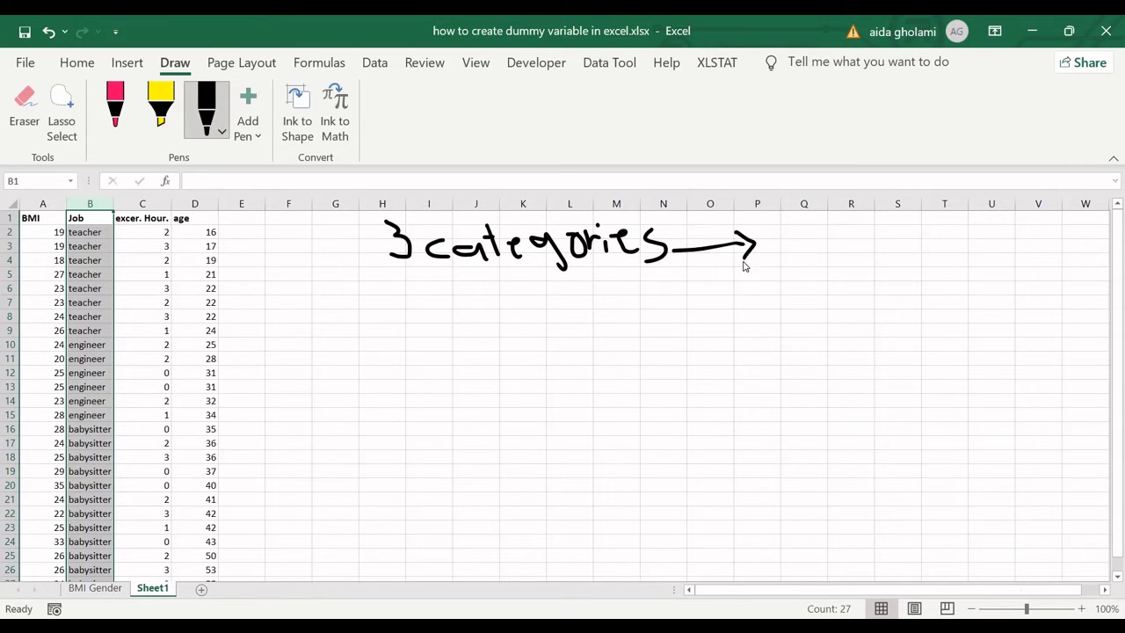
Step: Handwrite "2 dummy" after the arrow and "n-1 dummy" below the first note in black ink
drag(762, 212, 764, 221)
mouse_move(772, 217)
mouse_down()
mouse_move(807, 245)
mouse_move(768, 220)
mouse_move(772, 255)
mouse_move(849, 256)
mouse_up()
key(ctrl+z)
key(ctrl+z)
mouse_move(850, 211)
mouse_down()
mouse_move(853, 258)
mouse_move(936, 254)
mouse_move(962, 225)
mouse_move(966, 277)
mouse_move(866, 214)
mouse_move(893, 232)
mouse_up()
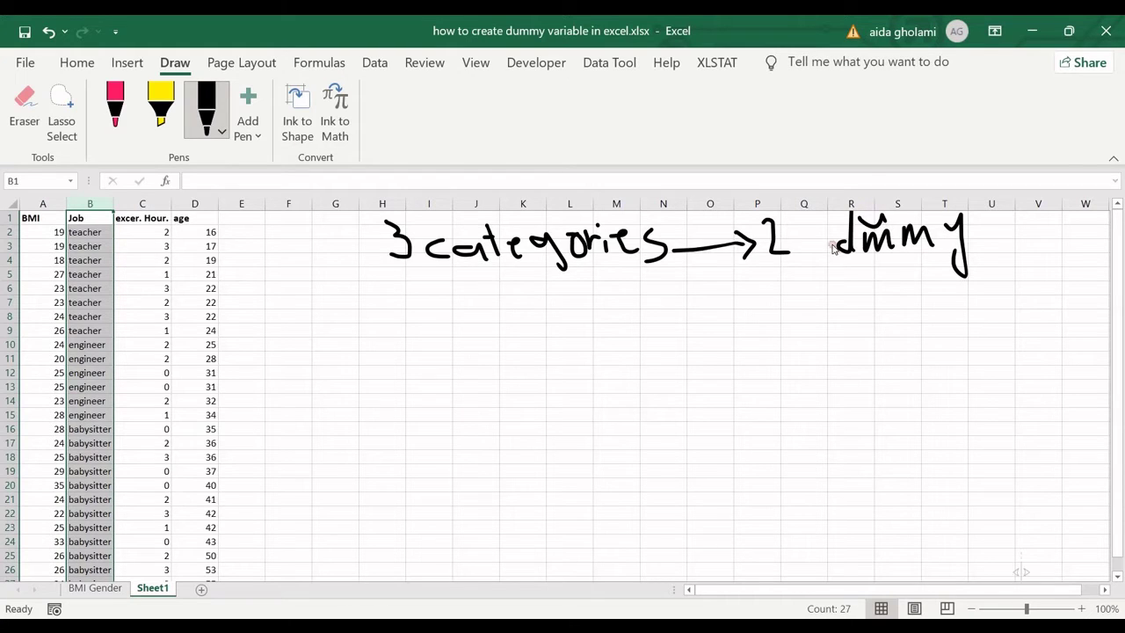
mouse_move(310, 344)
mouse_down()
mouse_move(326, 371)
mouse_move(369, 371)
mouse_up()
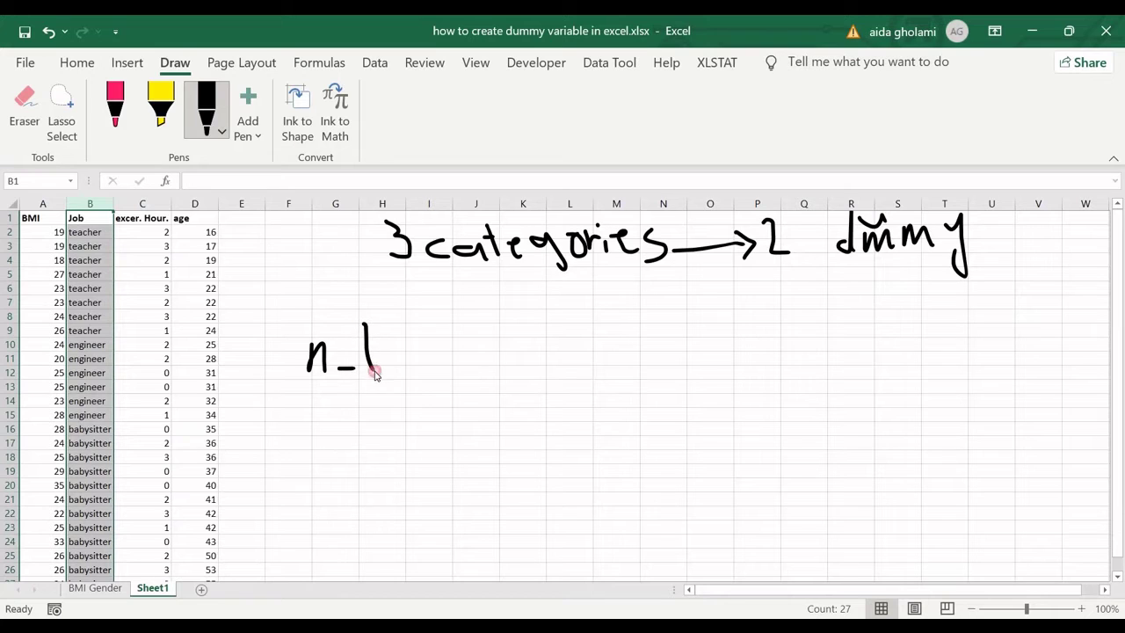
mouse_move(449, 364)
mouse_down()
mouse_move(445, 333)
mouse_move(452, 376)
mouse_move(538, 374)
mouse_move(562, 354)
mouse_move(576, 405)
mouse_up()
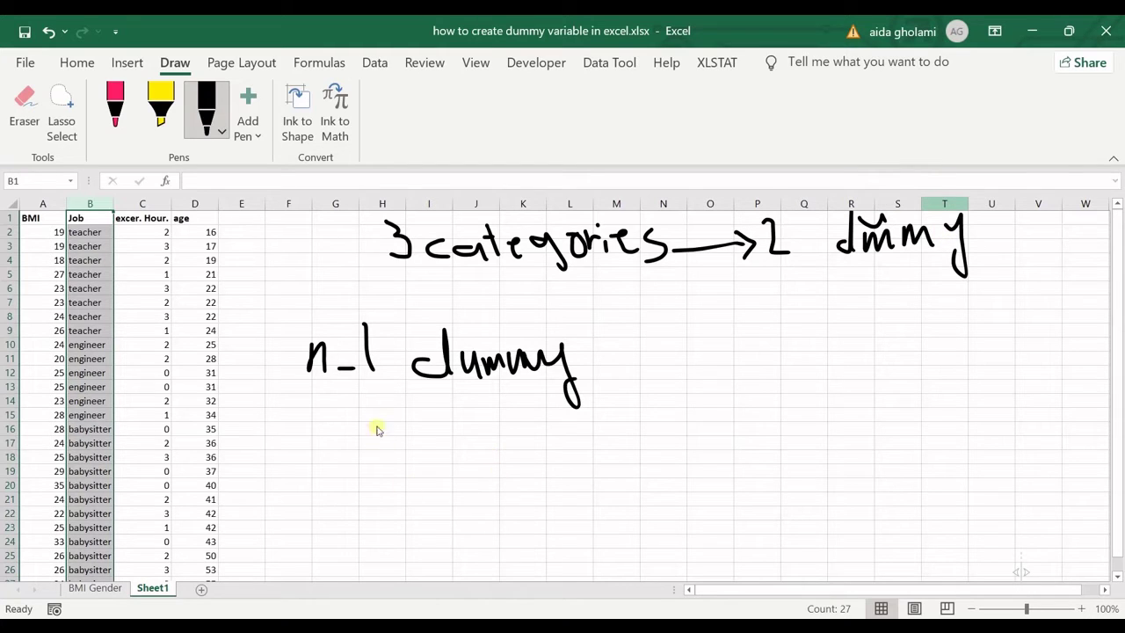
Step: Handwrite the three job categories "teacher", "engineer" and "baby sitter" as a list below the "n-1 dummy" note
mouse_move(383, 413)
mouse_down()
mouse_move(383, 459)
mouse_move(392, 423)
mouse_move(417, 431)
mouse_move(429, 455)
mouse_up()
mouse_move(437, 434)
mouse_down()
mouse_move(481, 456)
mouse_move(582, 455)
mouse_up()
drag(577, 459, 592, 448)
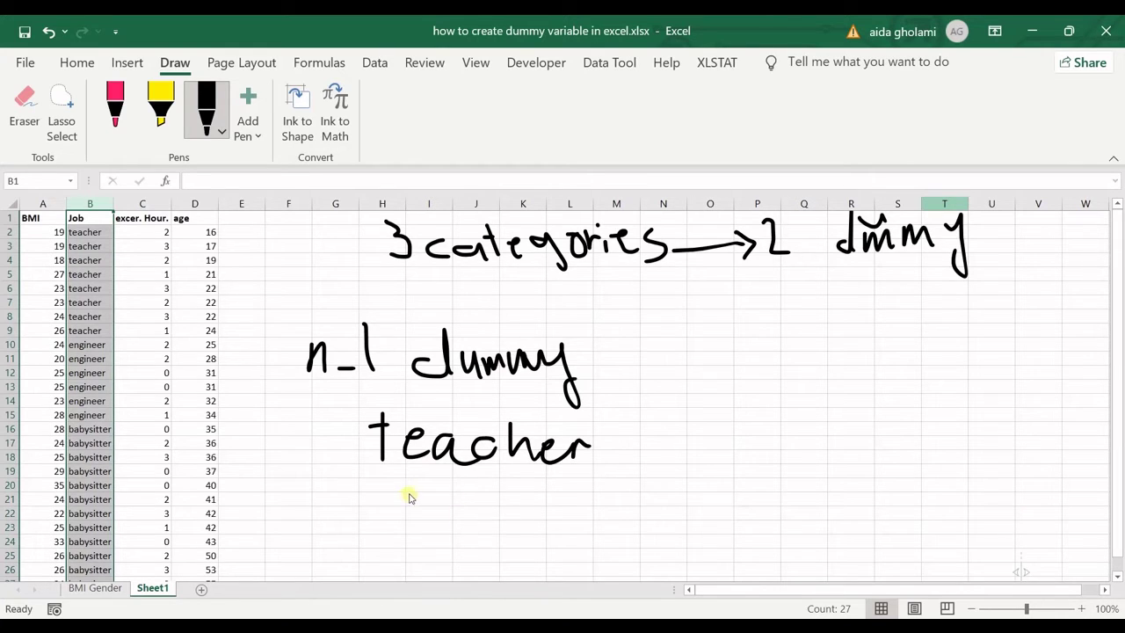
mouse_move(409, 486)
mouse_down()
mouse_move(413, 504)
mouse_move(471, 499)
mouse_up()
drag(389, 482, 409, 492)
mouse_move(480, 488)
mouse_down()
mouse_move(475, 529)
mouse_move(535, 500)
mouse_move(600, 494)
mouse_up()
mouse_move(393, 519)
mouse_down()
mouse_move(411, 547)
mouse_move(483, 562)
mouse_move(525, 551)
mouse_move(525, 572)
mouse_up()
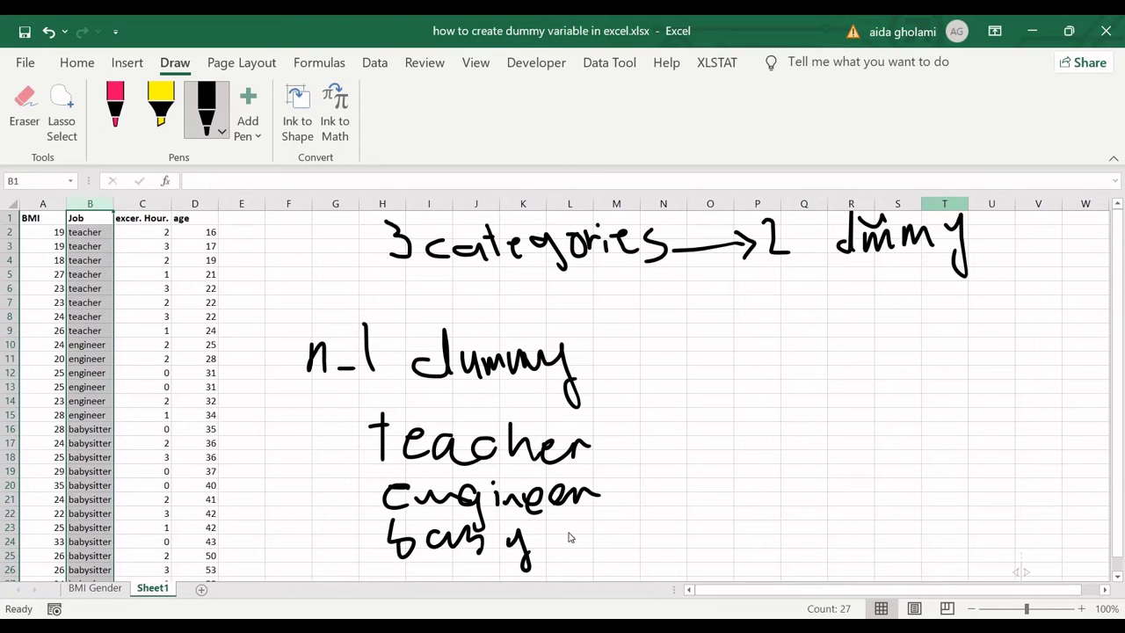
mouse_move(577, 532)
mouse_down()
mouse_move(558, 559)
mouse_move(589, 555)
mouse_up()
mouse_move(601, 510)
mouse_down()
mouse_move(605, 558)
mouse_move(618, 538)
mouse_up()
mouse_move(620, 513)
mouse_down()
mouse_move(624, 560)
mouse_move(630, 543)
mouse_move(648, 555)
mouse_move(660, 534)
mouse_up()
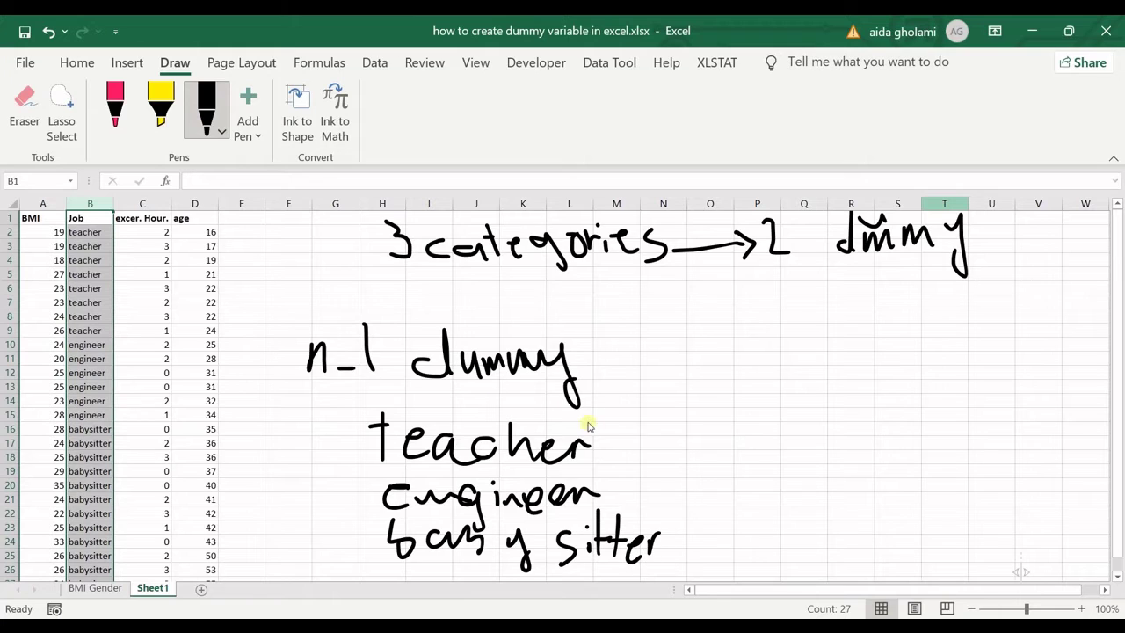
Step: Circle the handwritten "teacher" and "engineer" in pink ink, and erase and rewrite "n-1" before "dummy" in black
click(115, 103)
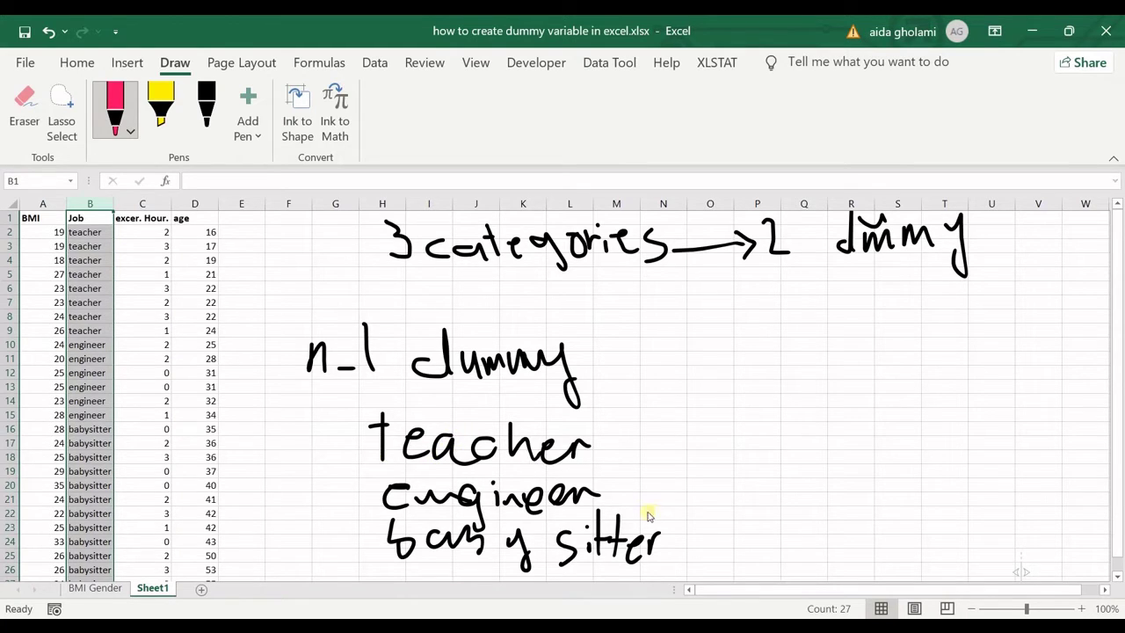
mouse_move(610, 496)
mouse_down()
mouse_move(410, 517)
mouse_move(374, 434)
mouse_move(602, 477)
mouse_up()
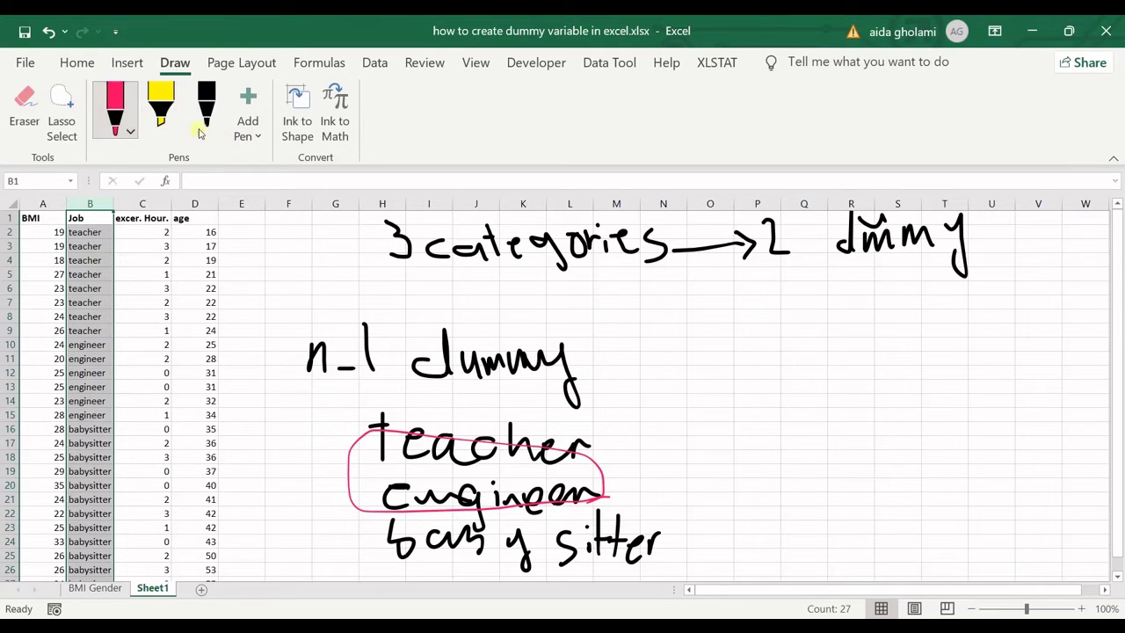
click(24, 107)
drag(314, 353, 382, 349)
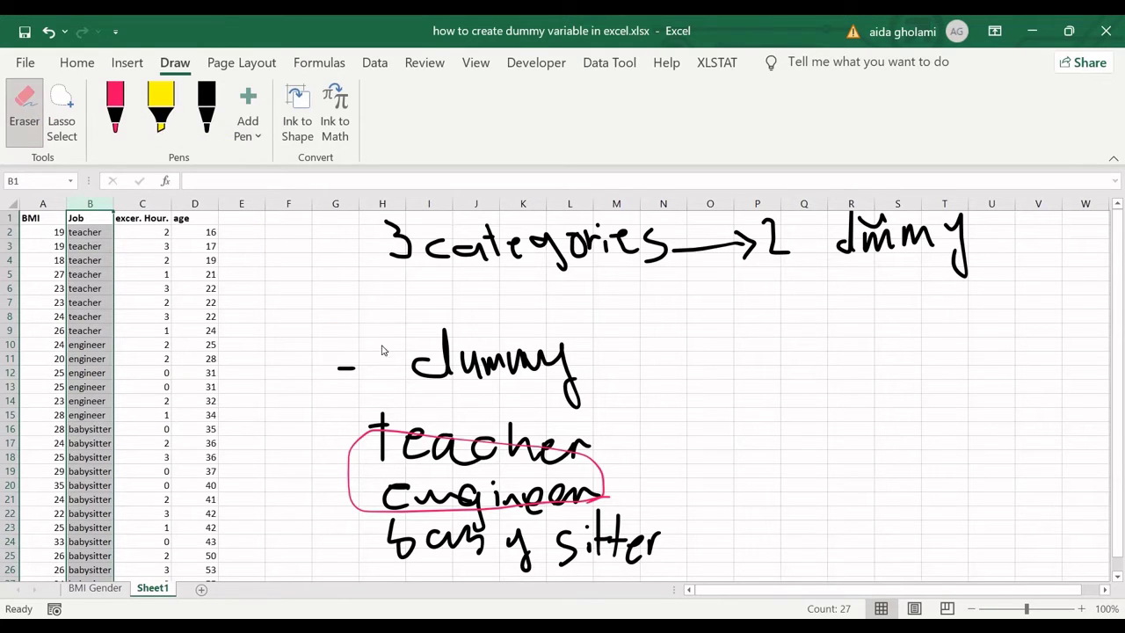
click(207, 106)
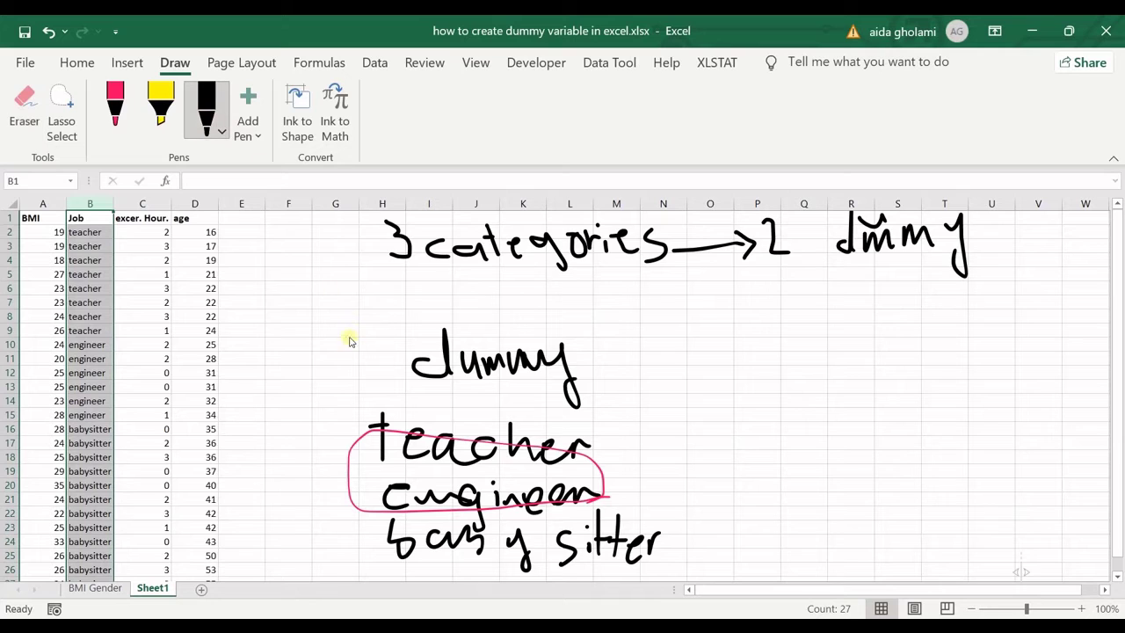
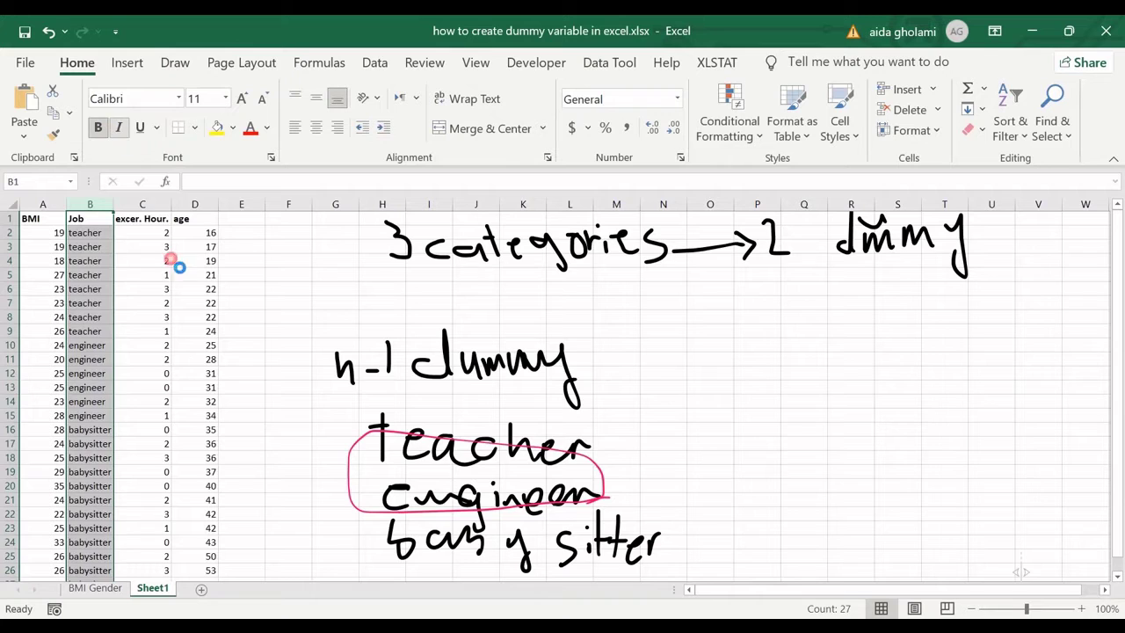
Step: Add the dummy variable headers "teacher" in E1 and "engineer" in F1
click(166, 236)
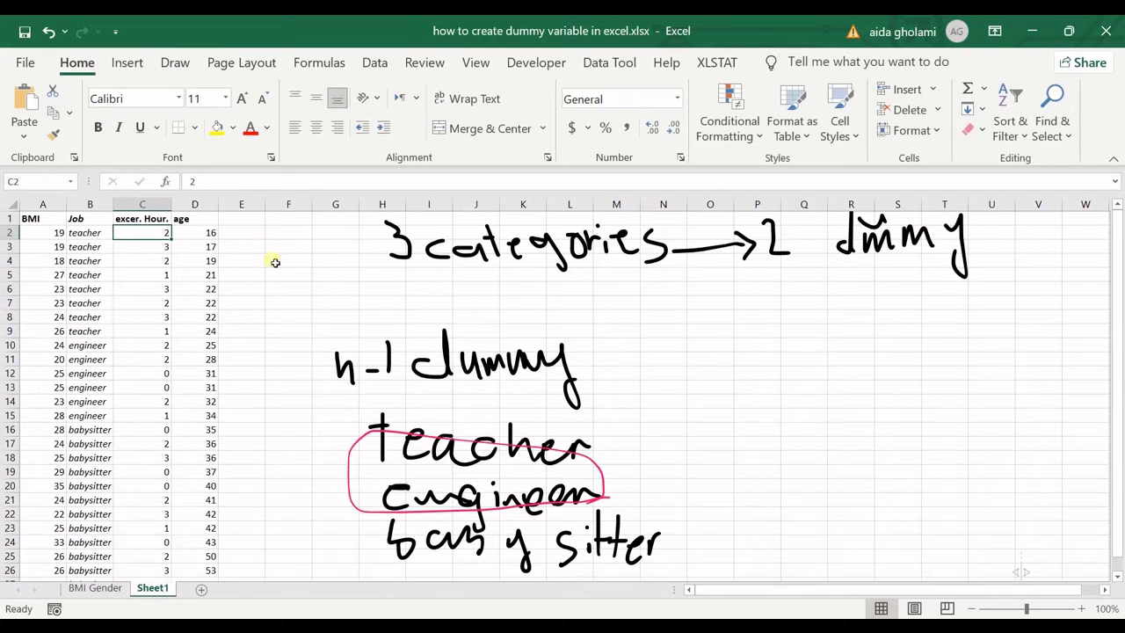
click(247, 221)
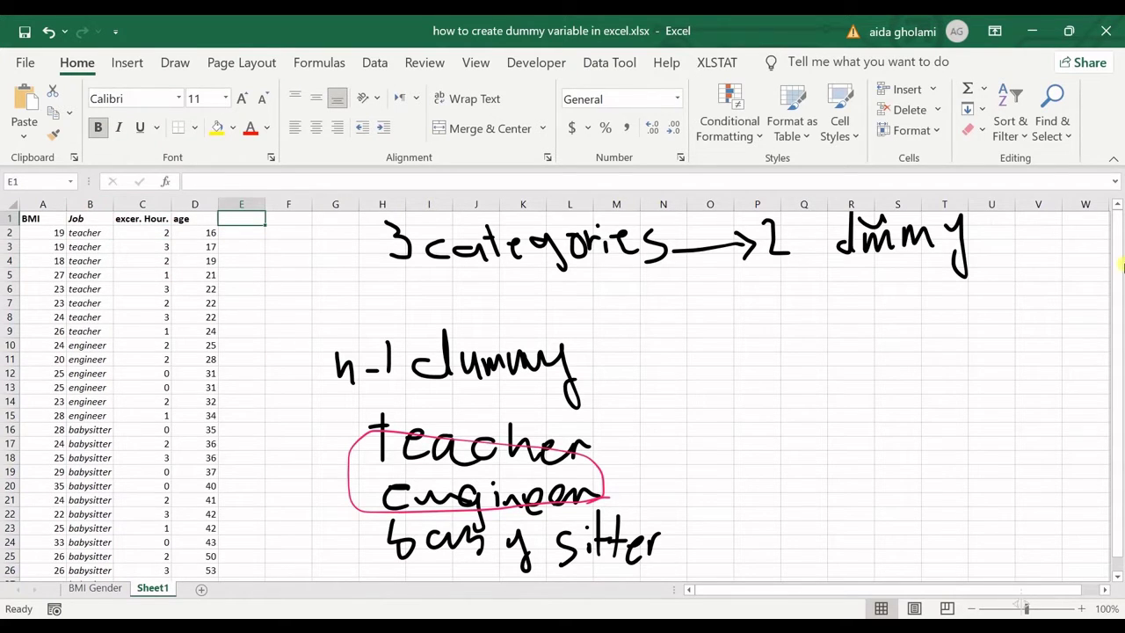
text(teache)
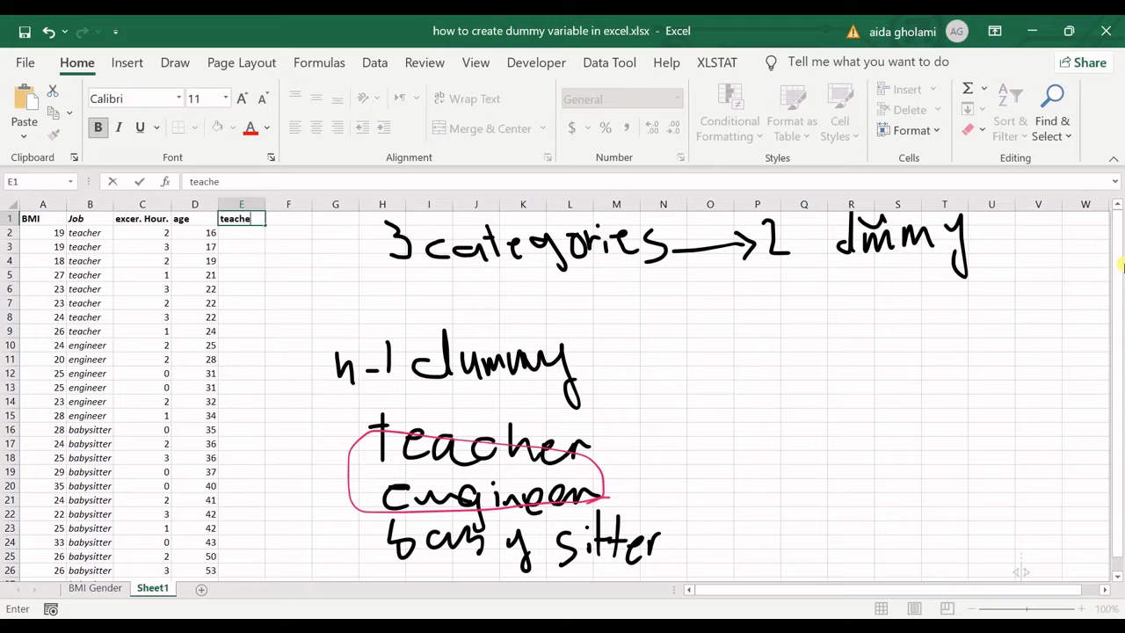
text(r)
key(Tab)
text(eng)
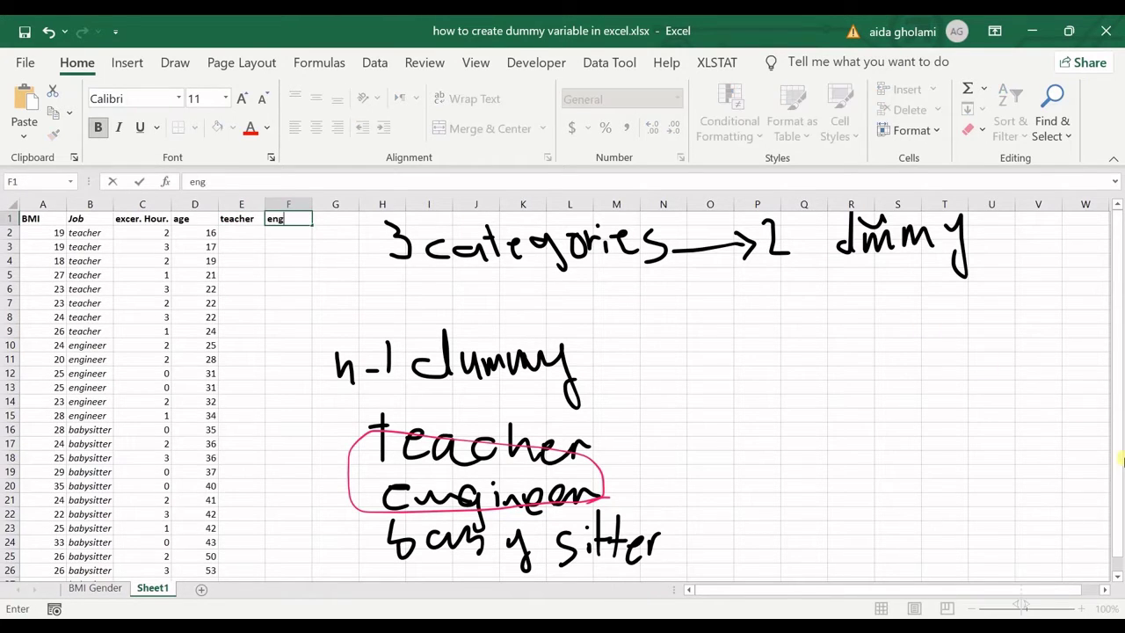
text(ineer)
click(255, 233)
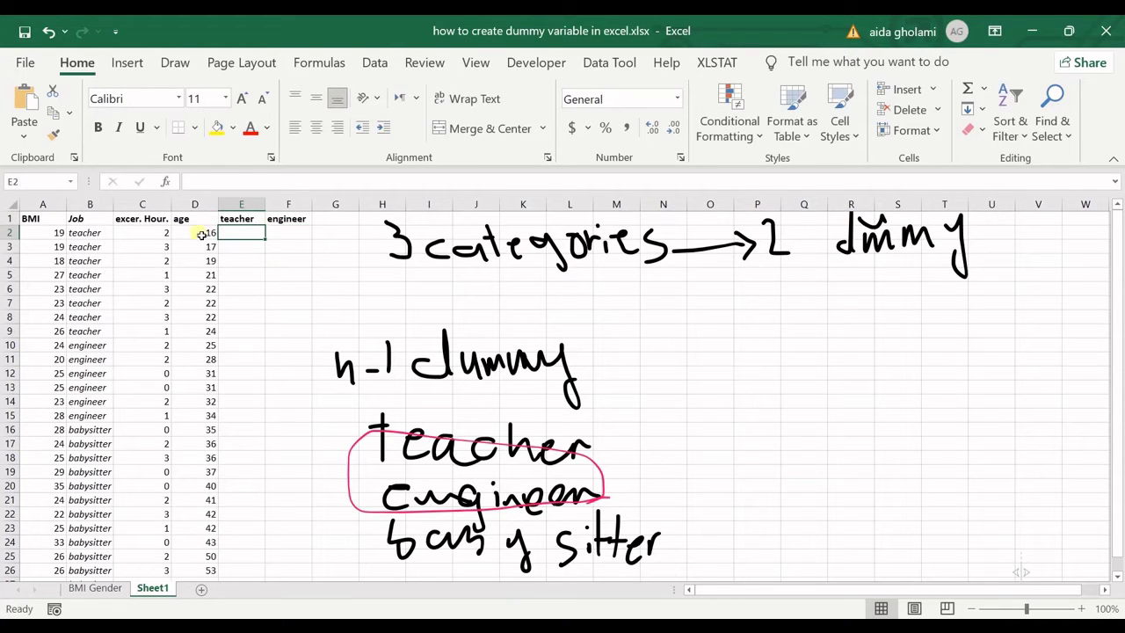
drag(254, 231, 251, 346)
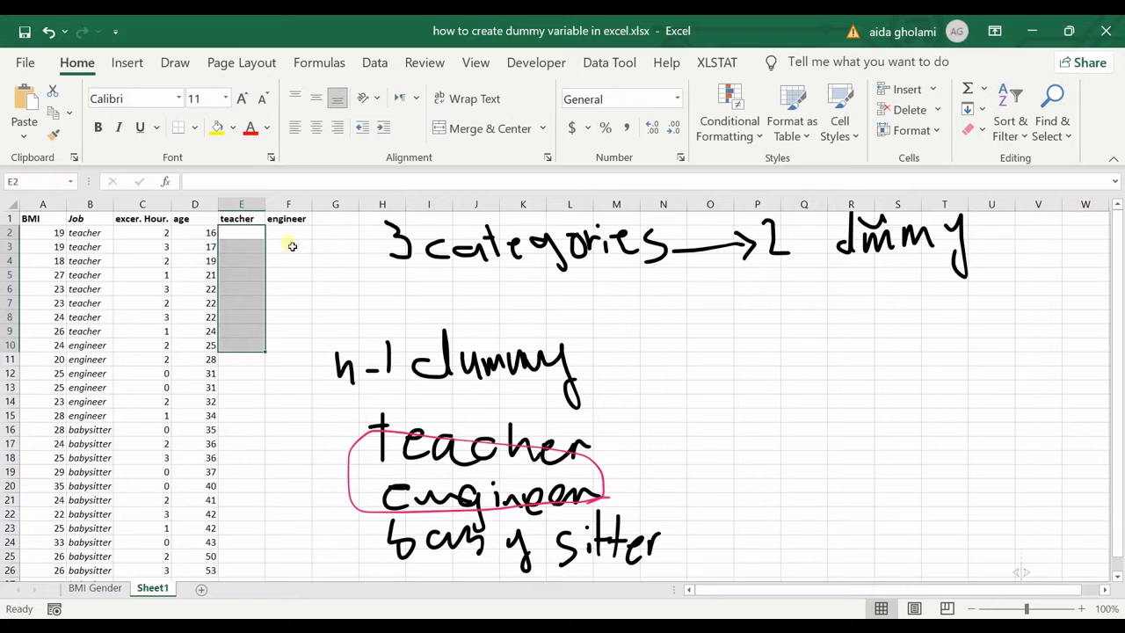
drag(290, 234, 298, 360)
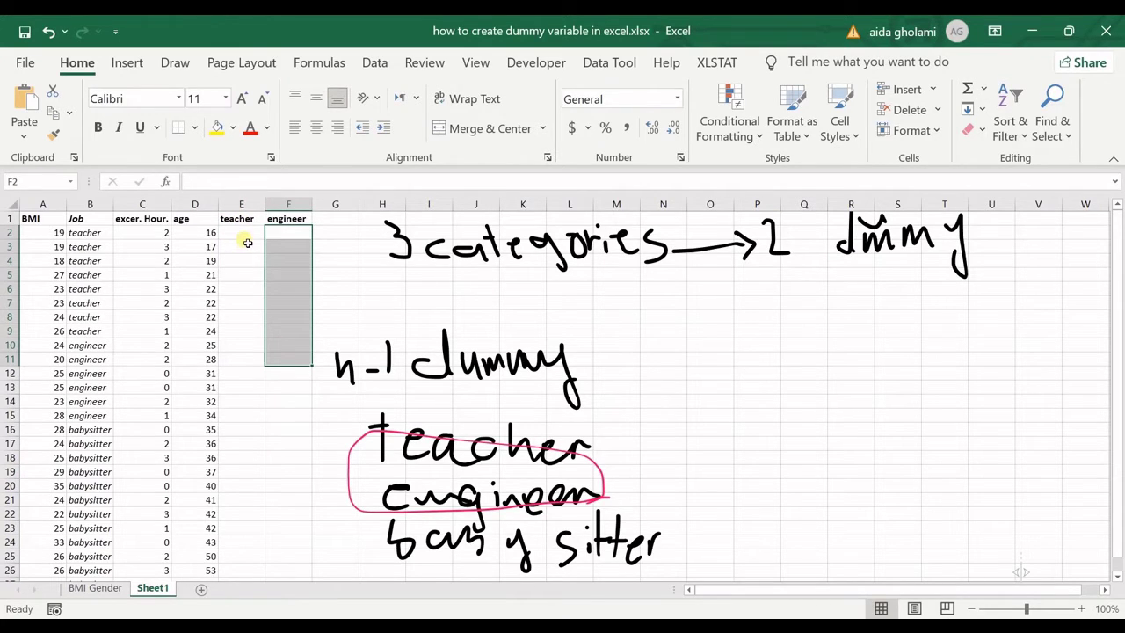
Step: Enter the formula =IF(B2=E1,1,0) in cell E2 to code the teacher dummy variable
click(247, 233)
text(=)
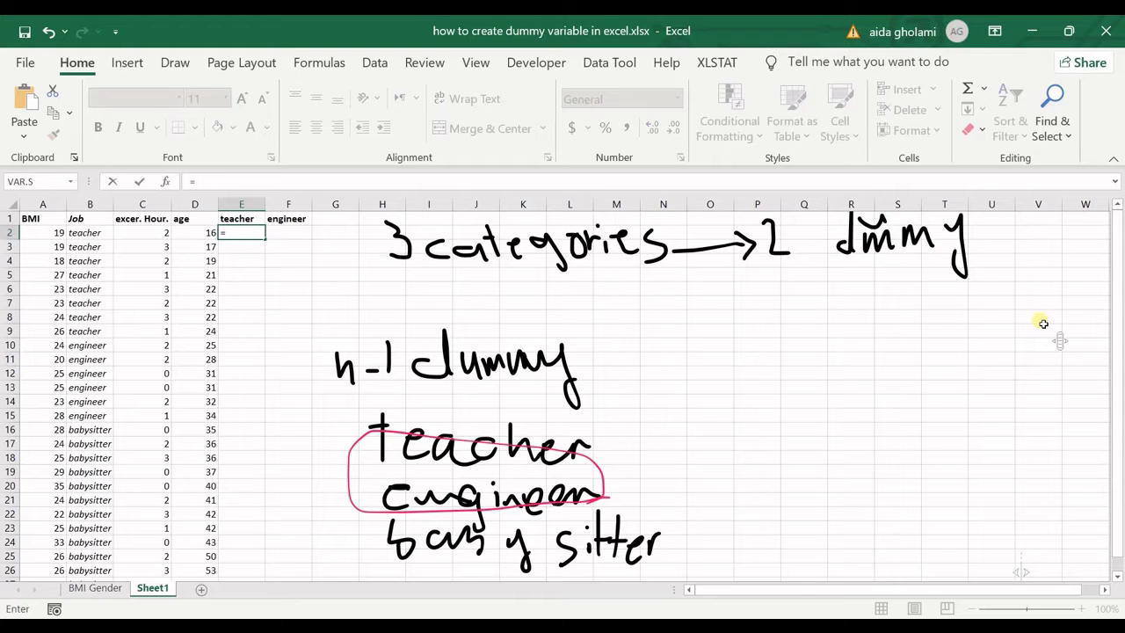
text(if)
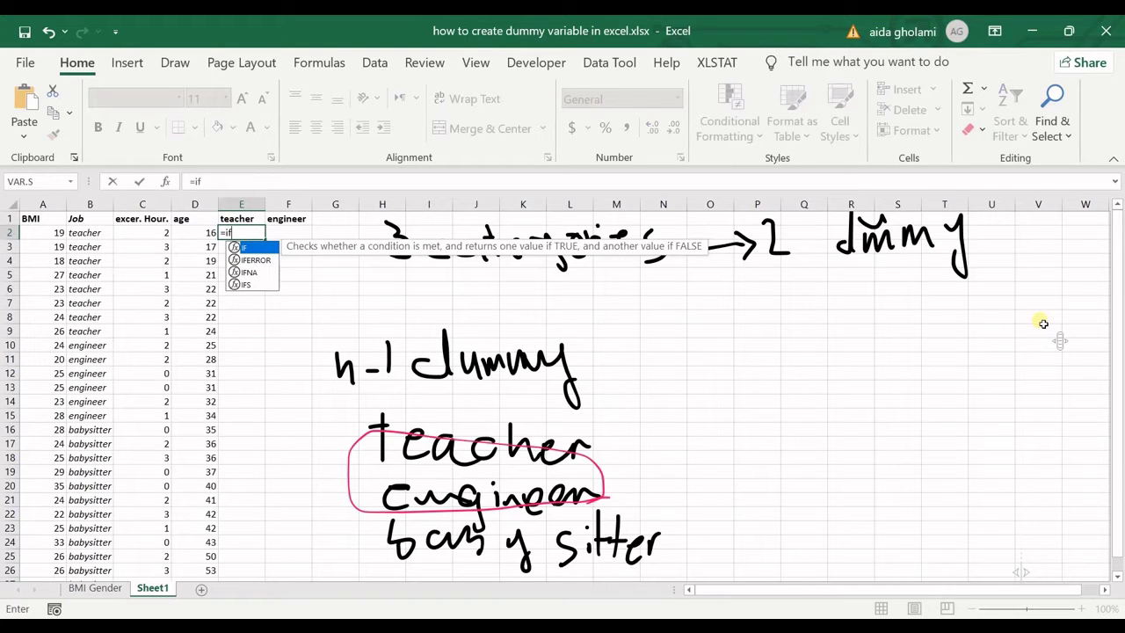
double_click(257, 249)
click(88, 236)
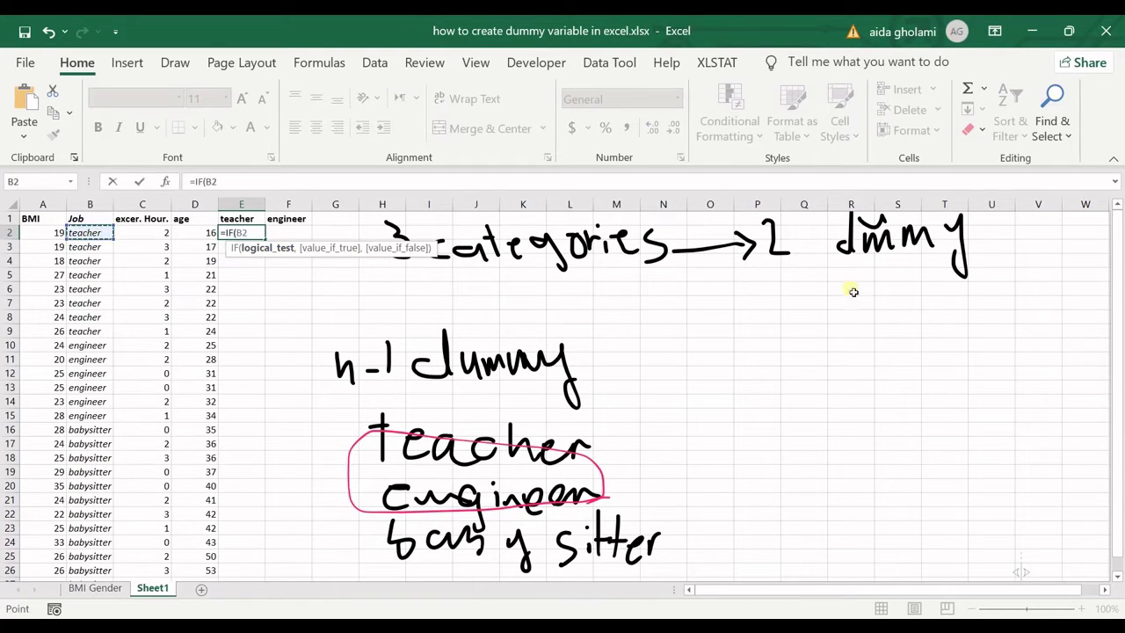
text(=)
click(241, 220)
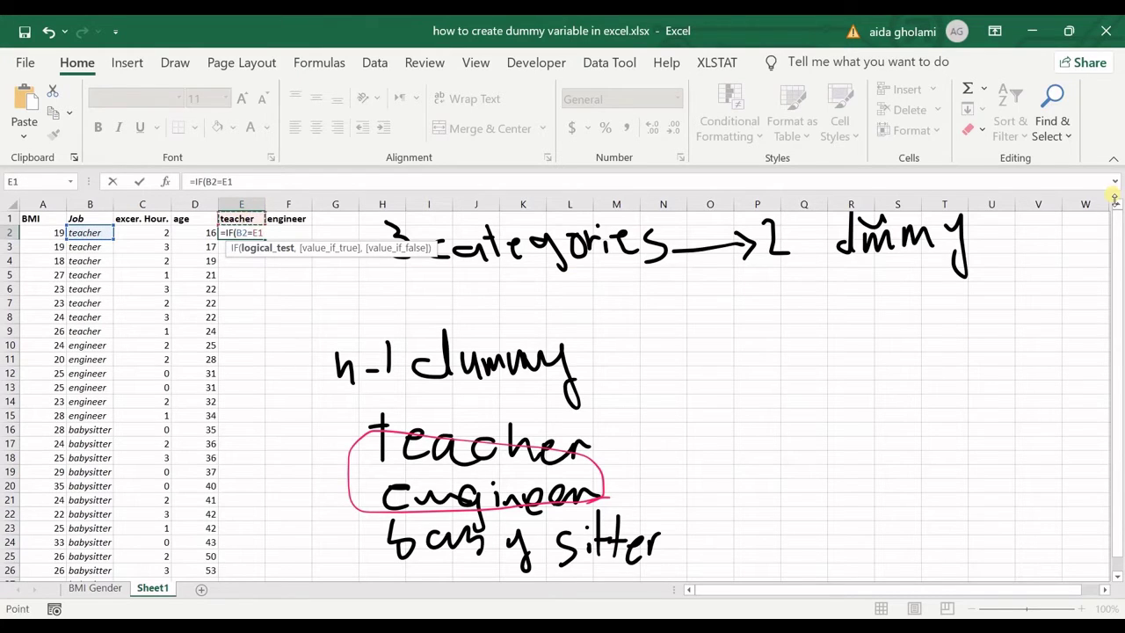
text(,)
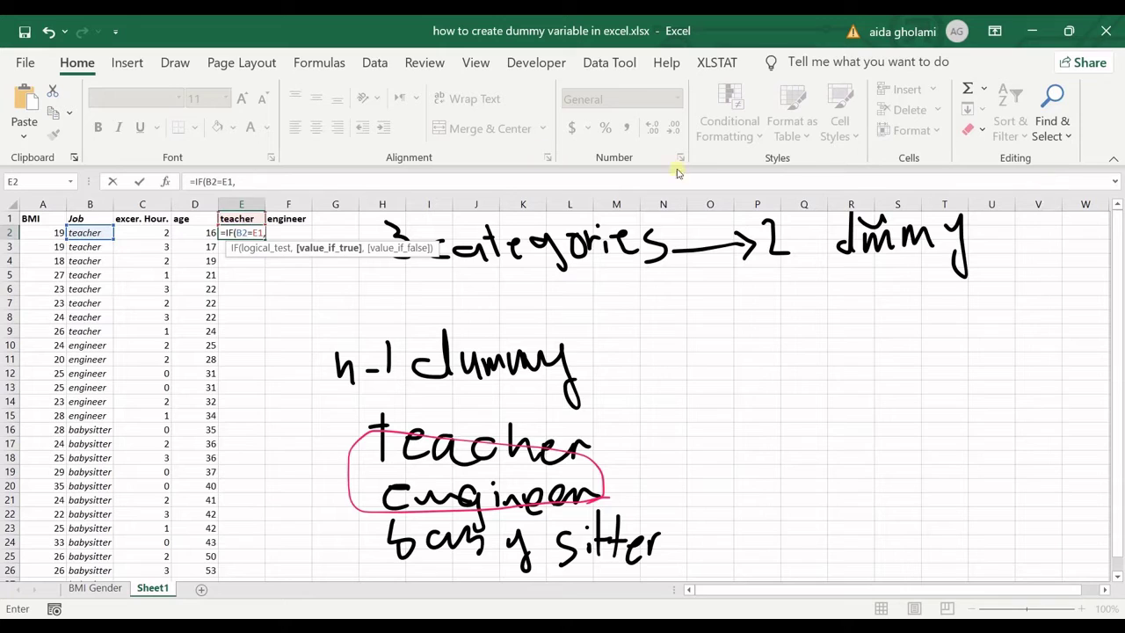
text(1,)
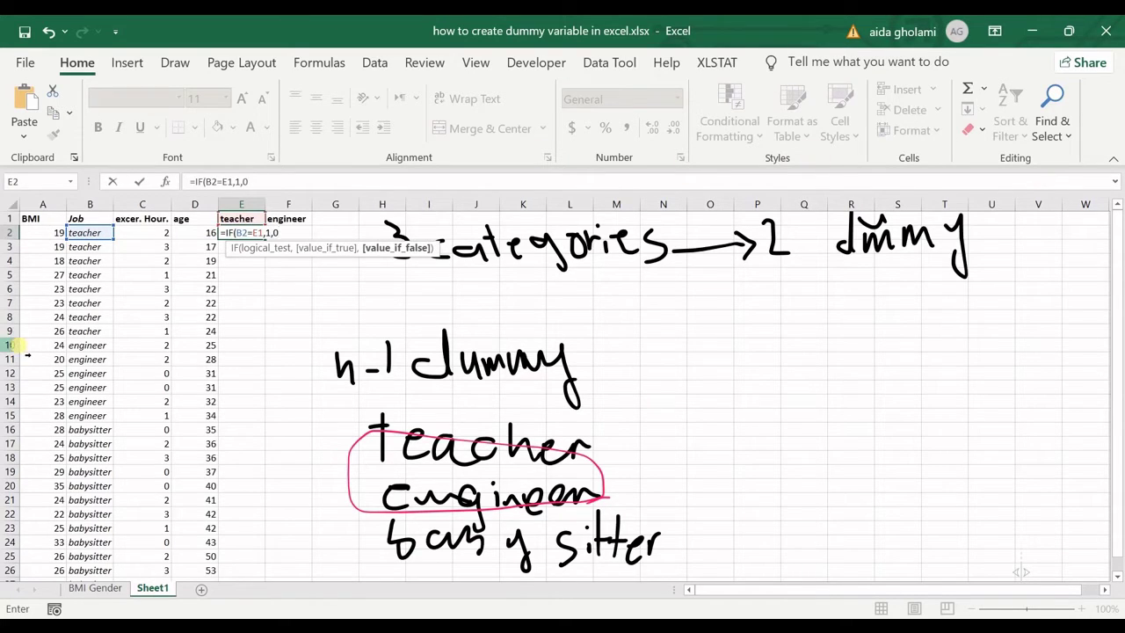
text(0)
key(ctrl+Return)
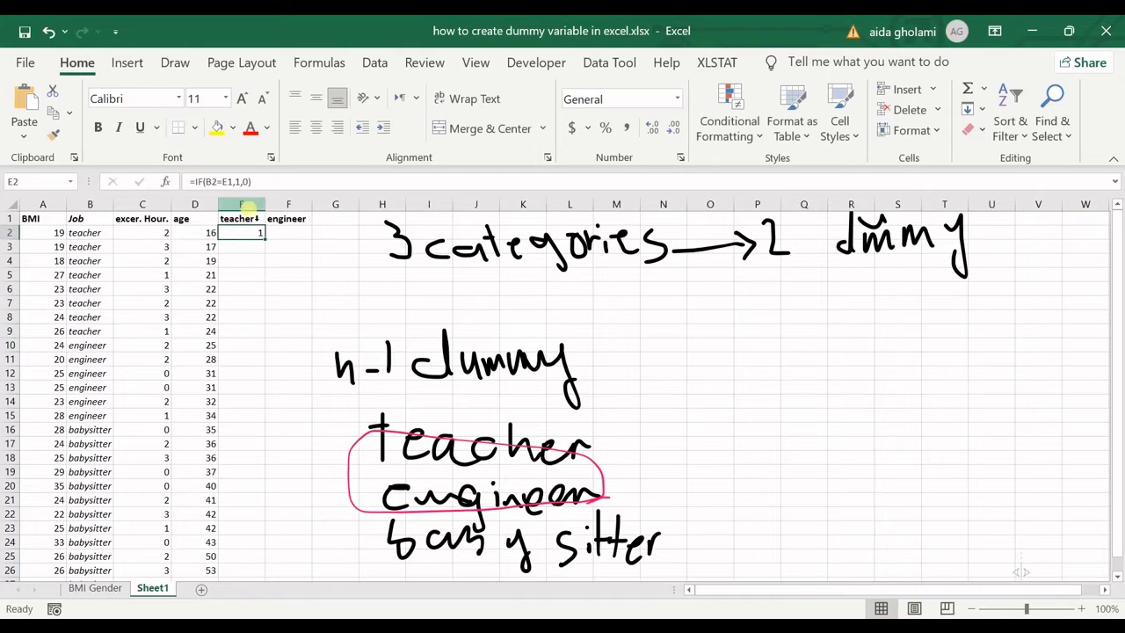
Step: Fill the E2 formula down the teacher column through row 27 and inspect the copied formula in E3
double_click(265, 239)
scroll(255, 295, down, 5)
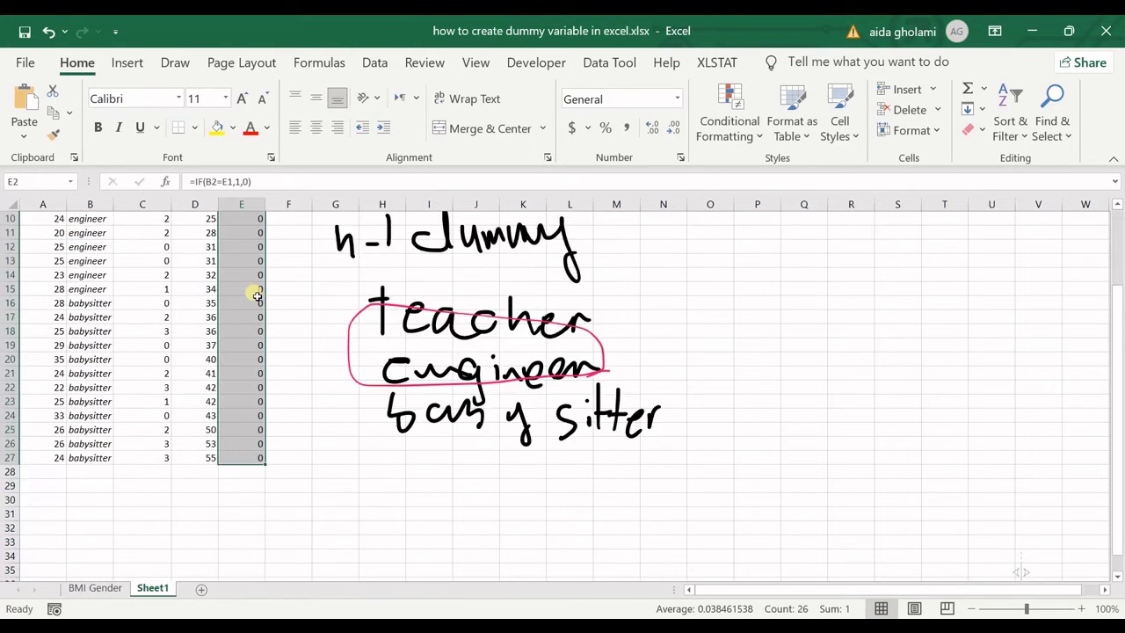
scroll(256, 295, up, 5)
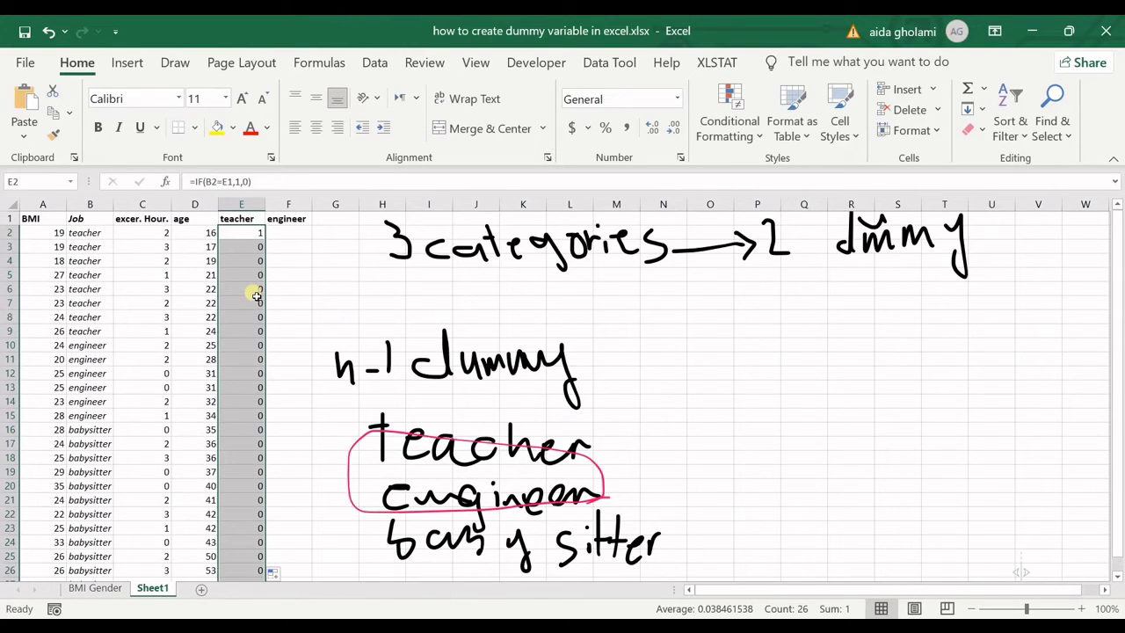
click(260, 244)
double_click(251, 246)
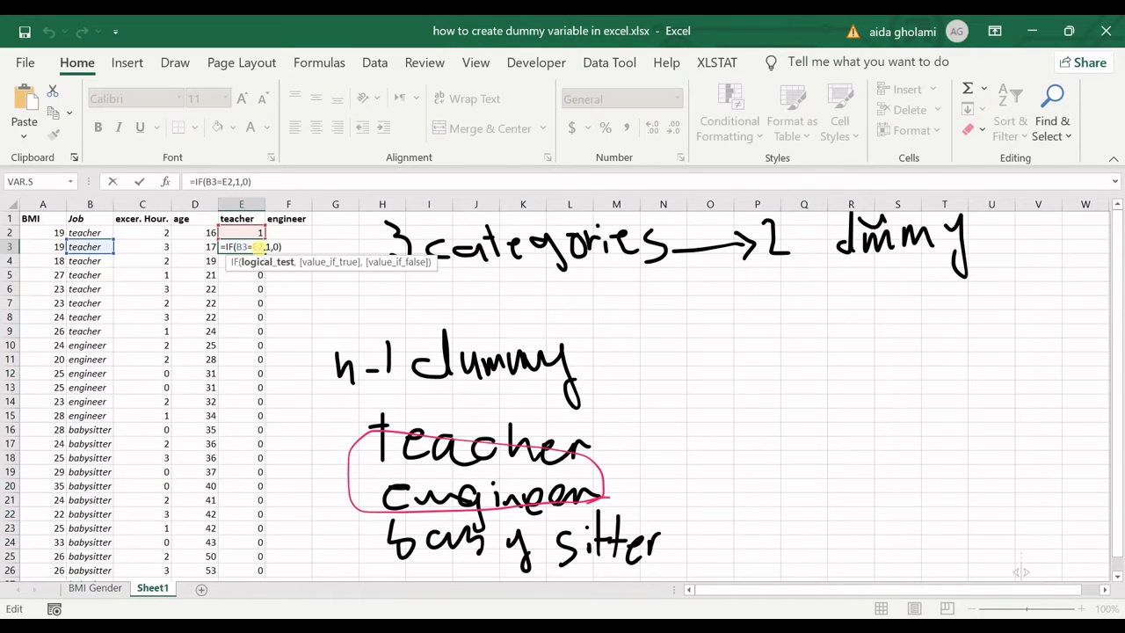
key(Escape)
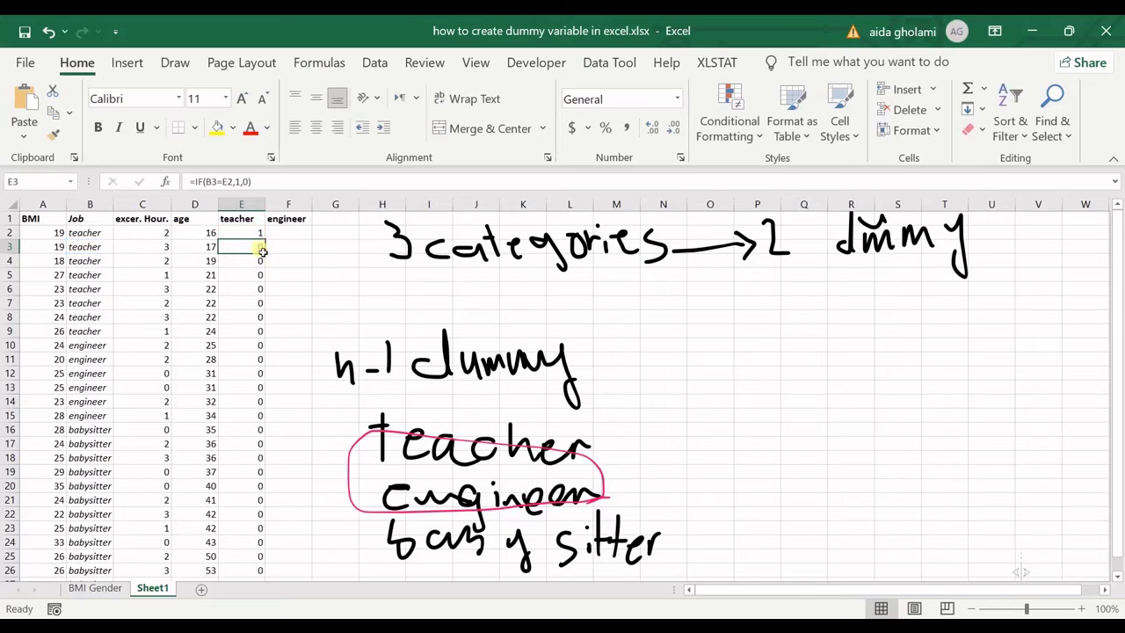
Step: Make the header reference absolute in E2 as =IF(B2=$E$1,1,0) and fill the formula down the teacher column
double_click(259, 235)
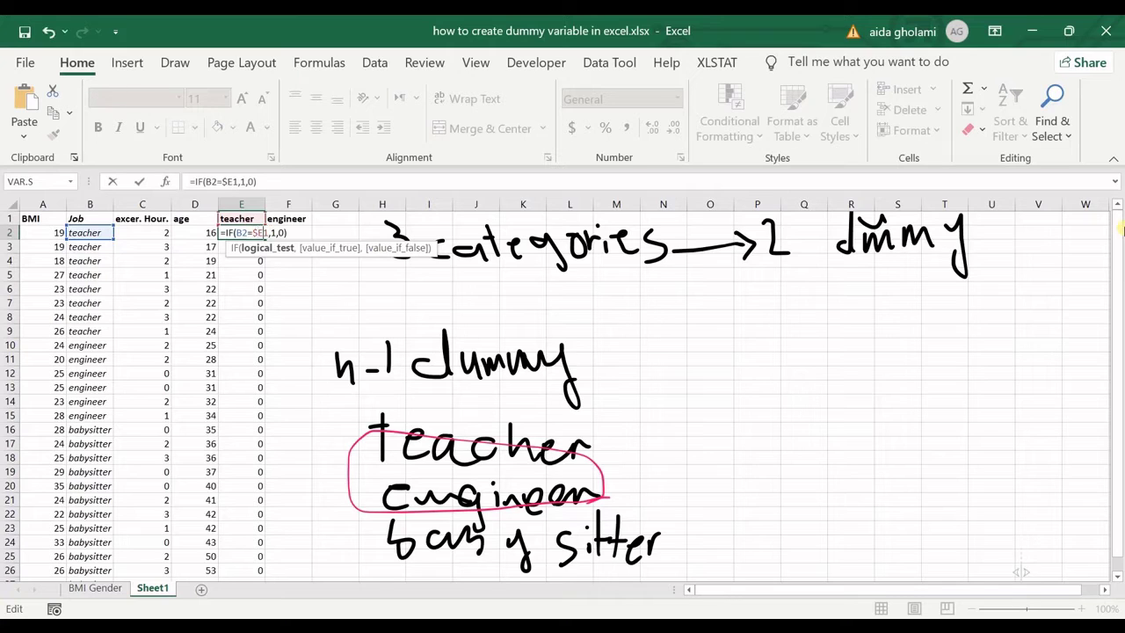
key(F4)
key(ctrl+Return)
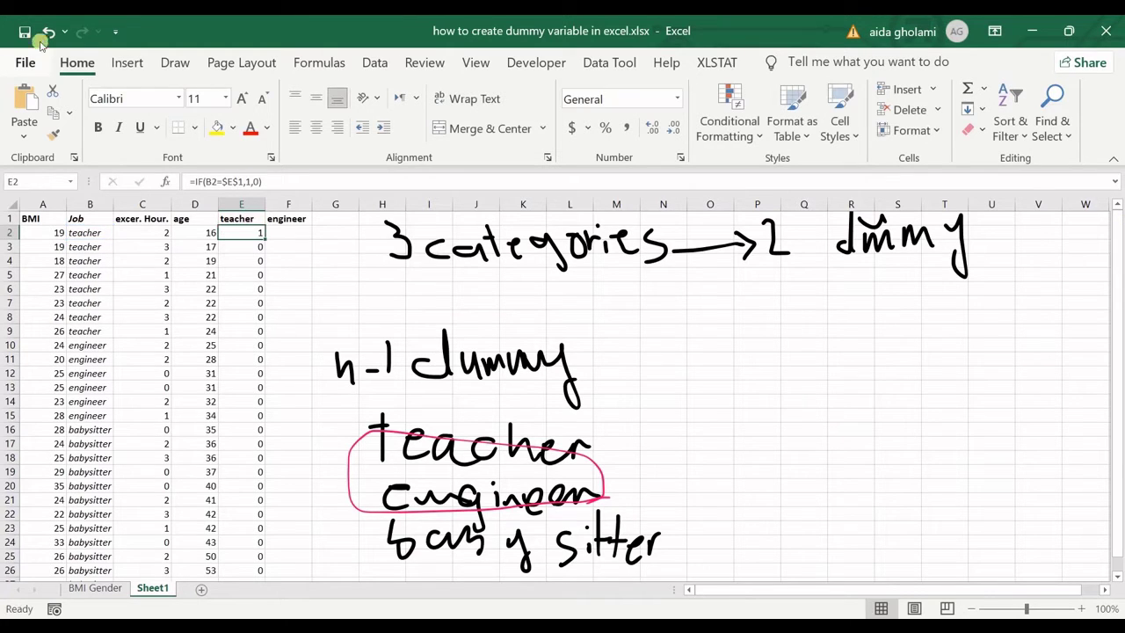
double_click(262, 239)
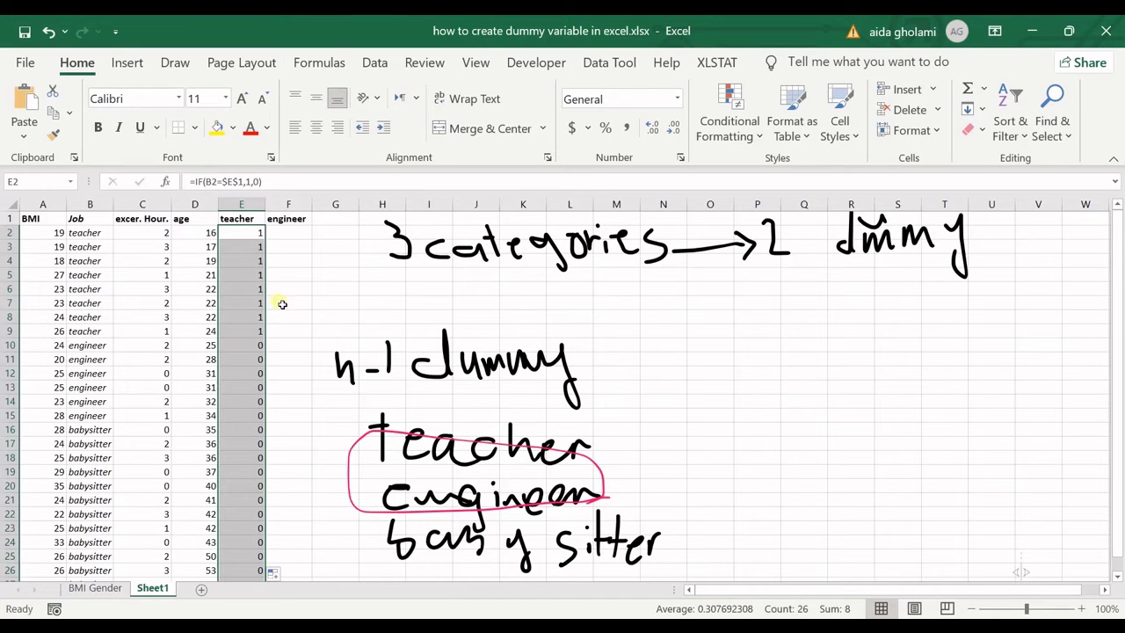
Step: Enter the formula =IF(B2=$F$1,1,0) in cell F2 to code the engineer dummy variable
scroll(290, 327, down, 3)
scroll(290, 327, up, 3)
click(299, 239)
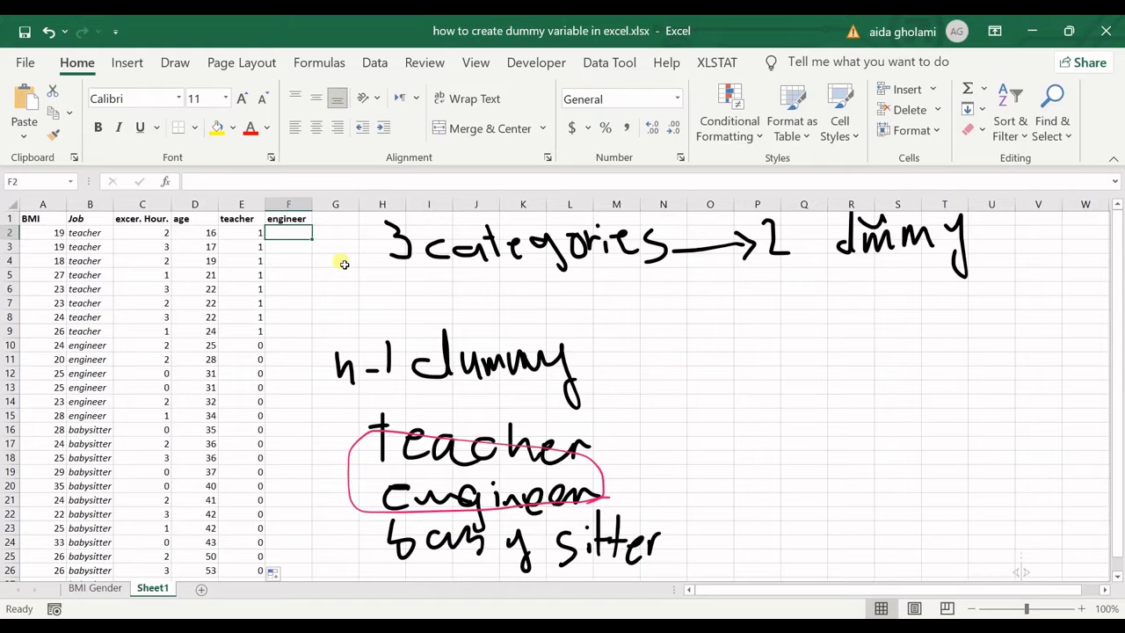
text(=if)
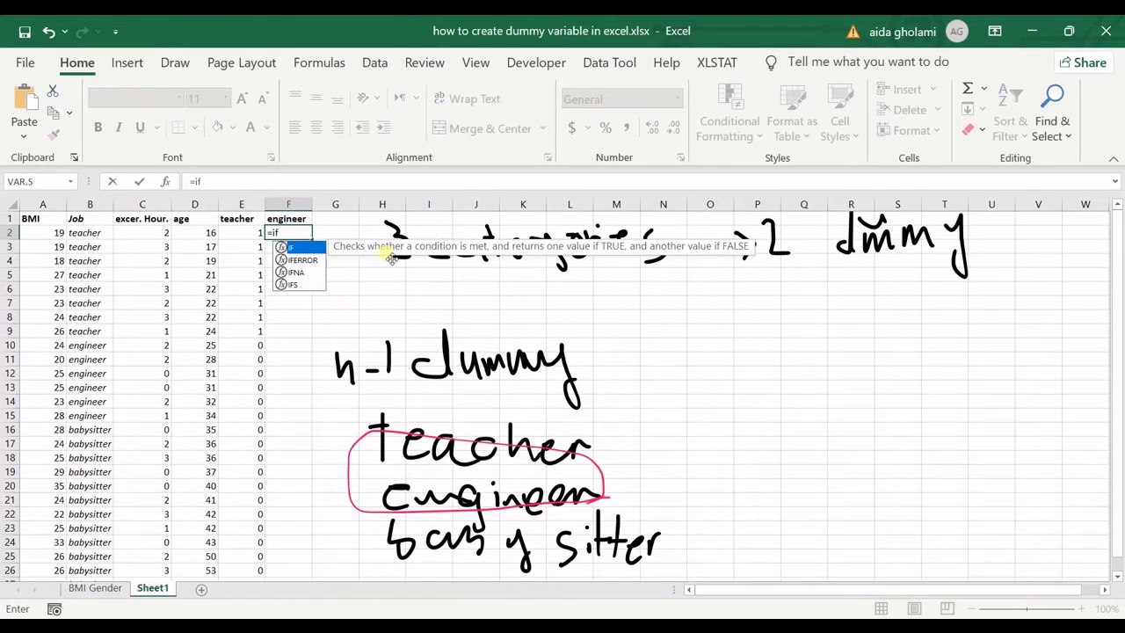
double_click(298, 249)
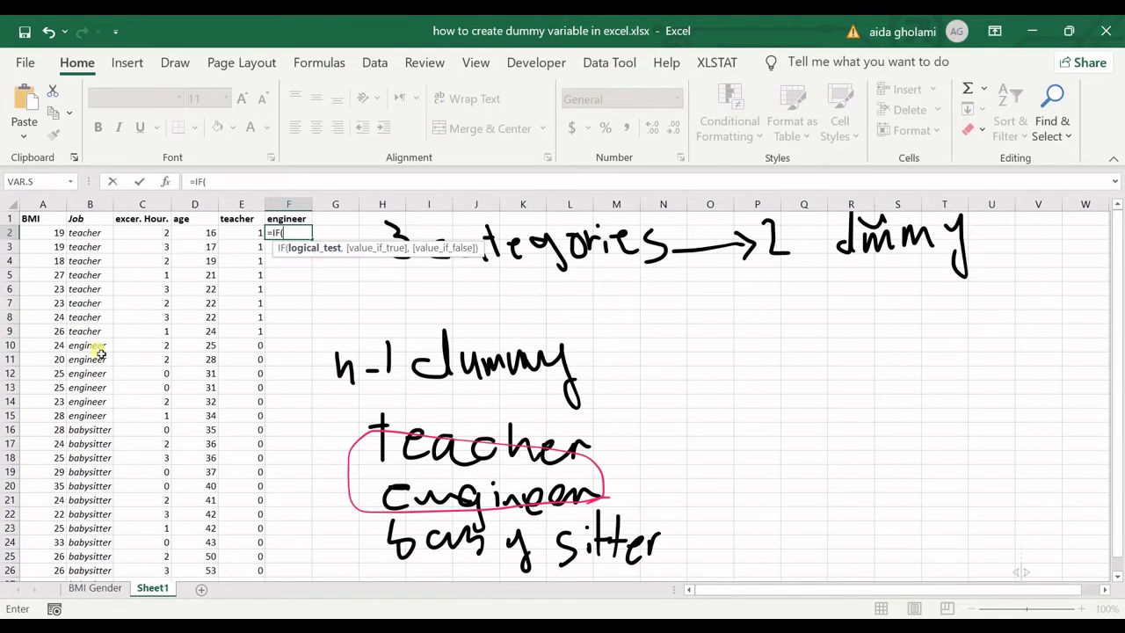
click(95, 233)
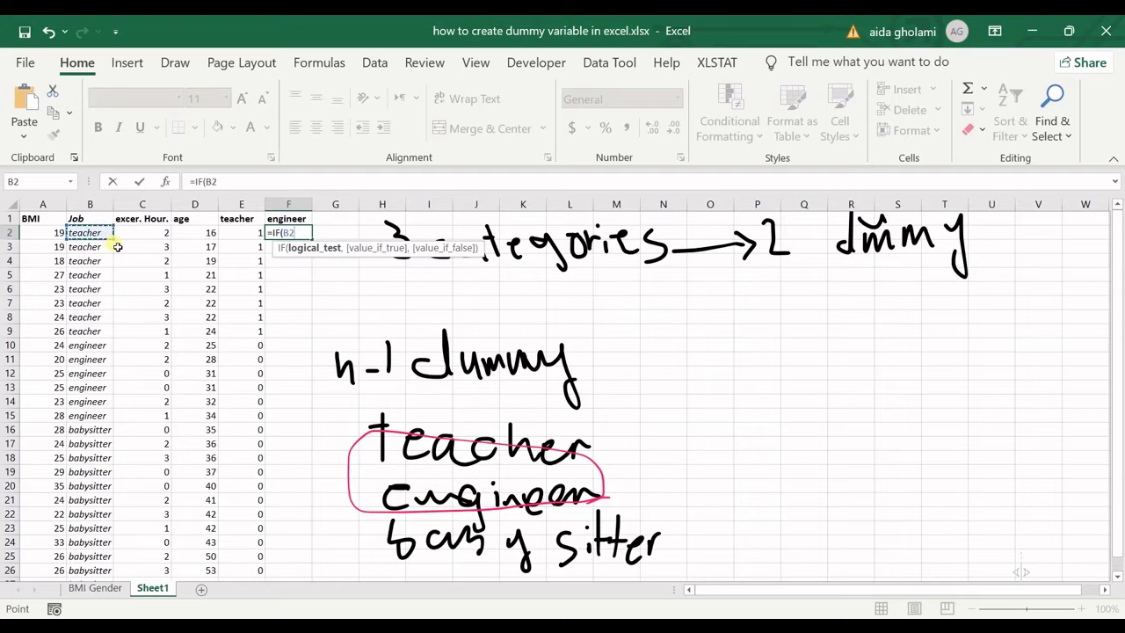
text(=)
click(283, 221)
key(F2)
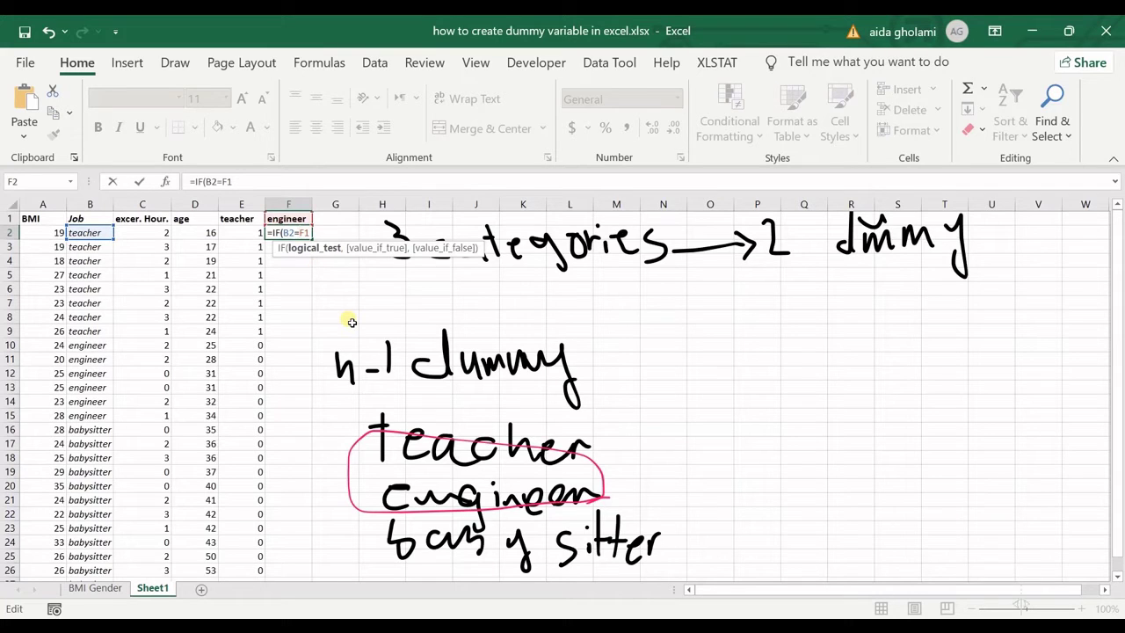
key(F4)
key(F4)
key(F4)
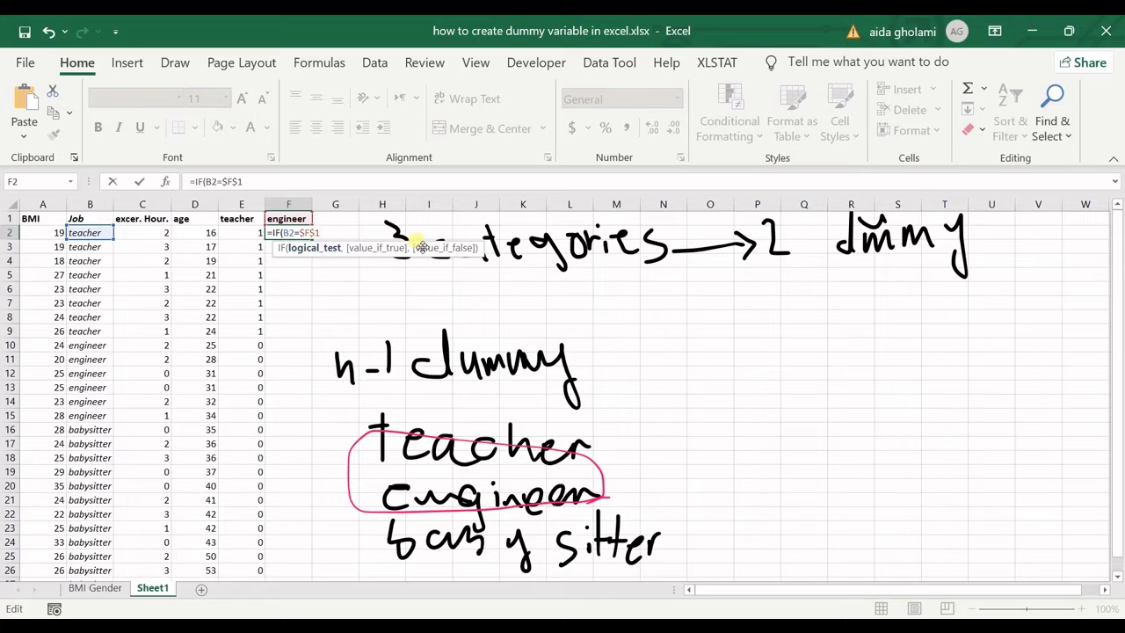
text(,1)
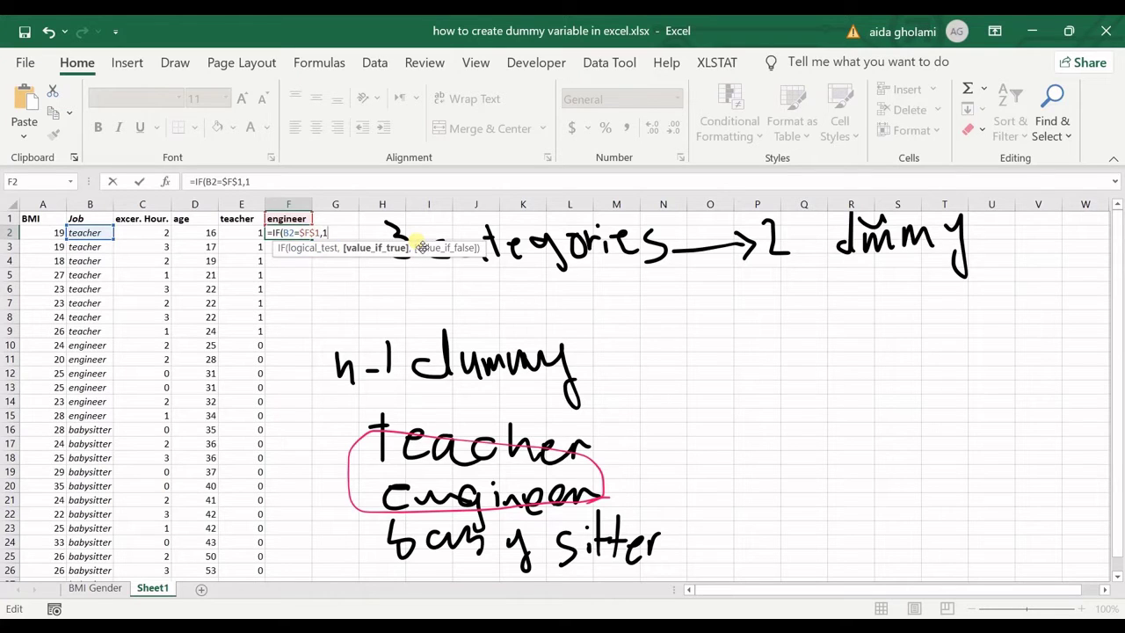
text(,0))
key(ctrl+Return)
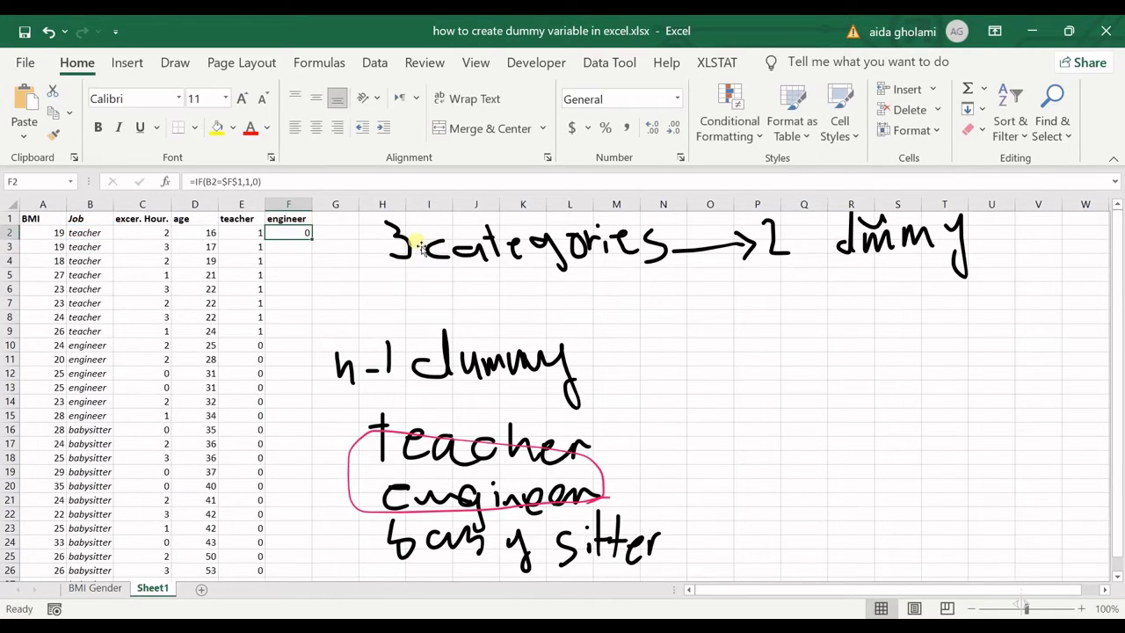
Step: Fill the F2 formula down the engineer column through row 27 and check the results in F10:F15
double_click(313, 240)
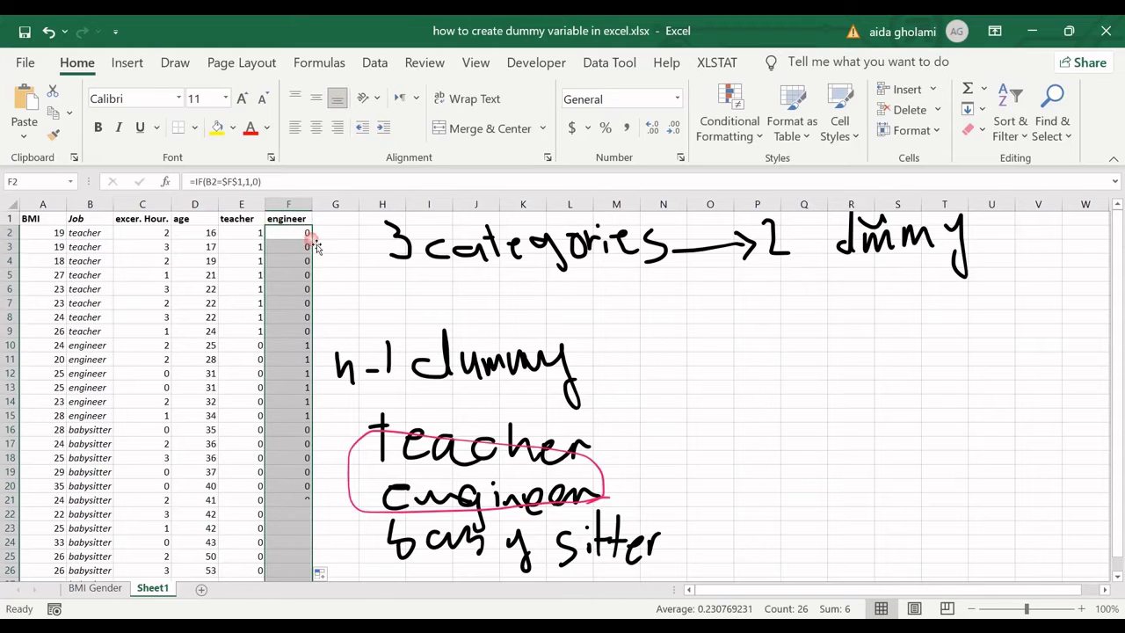
scroll(323, 290, down, 2)
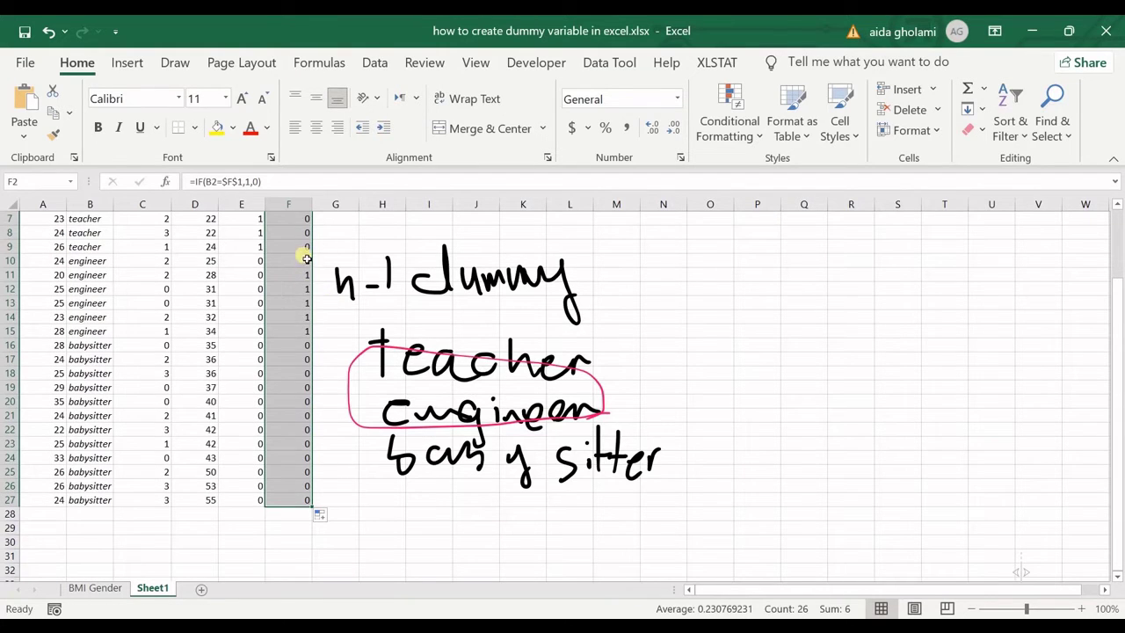
drag(303, 261, 305, 336)
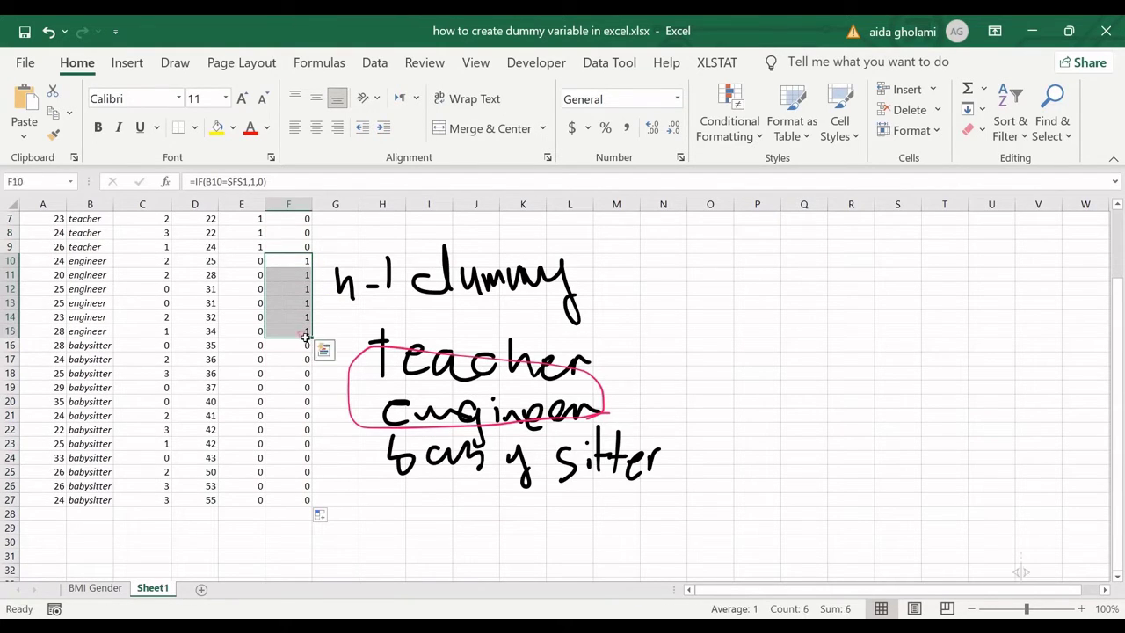
scroll(297, 283, up, 2)
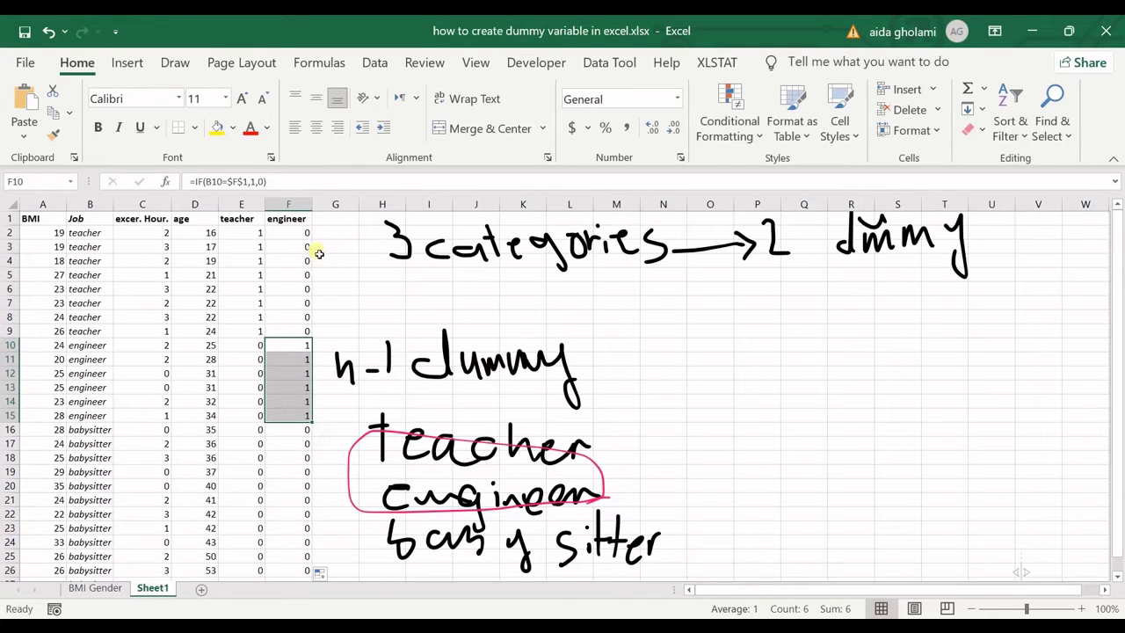
Step: Erase all the handwritten ink notes beside the data table on Sheet1
click(260, 222)
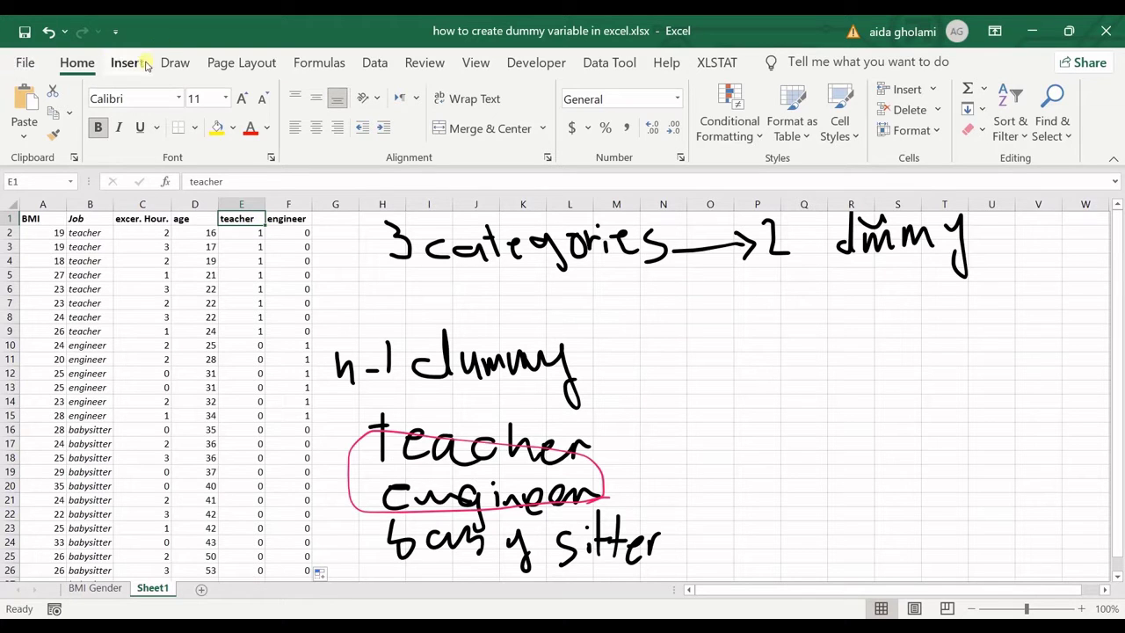
click(172, 68)
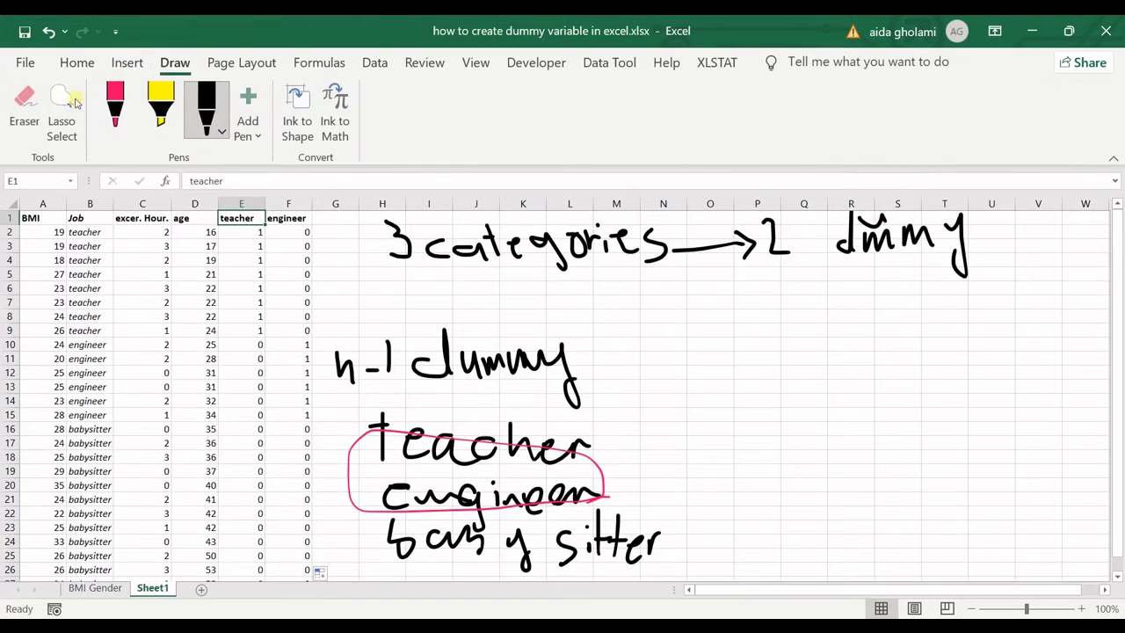
click(24, 110)
mouse_move(413, 540)
mouse_down()
mouse_move(545, 545)
mouse_move(580, 570)
mouse_up()
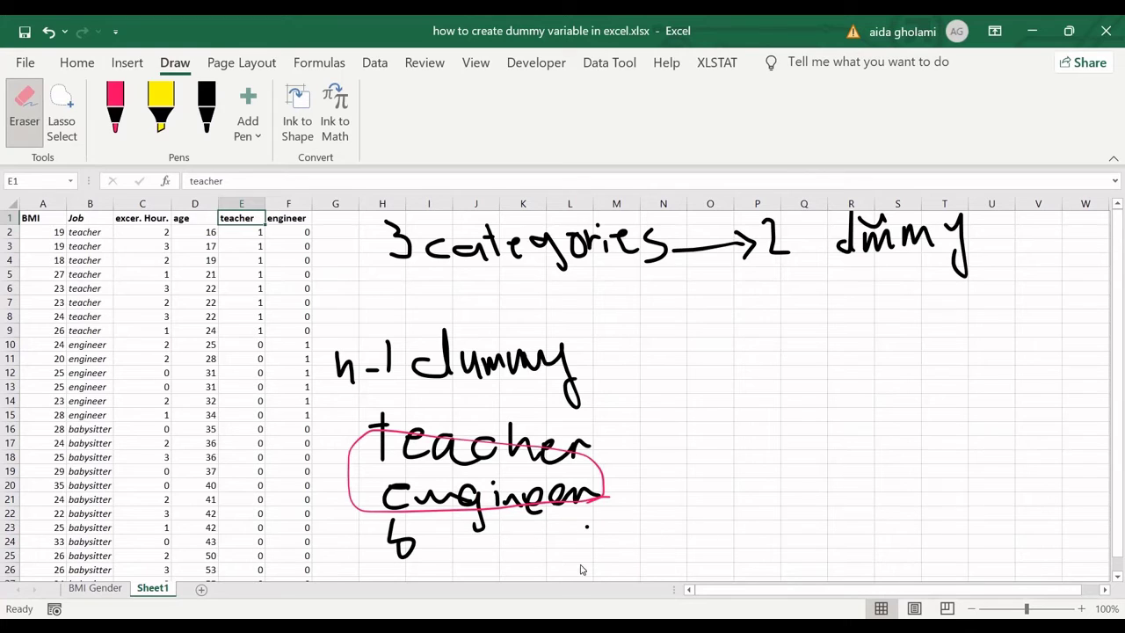
mouse_move(525, 533)
mouse_down()
mouse_move(489, 477)
mouse_move(431, 494)
mouse_move(469, 462)
mouse_move(390, 462)
mouse_up()
mouse_move(348, 371)
mouse_down()
mouse_move(453, 362)
mouse_move(374, 386)
mouse_move(557, 361)
mouse_move(492, 483)
mouse_move(502, 518)
mouse_up()
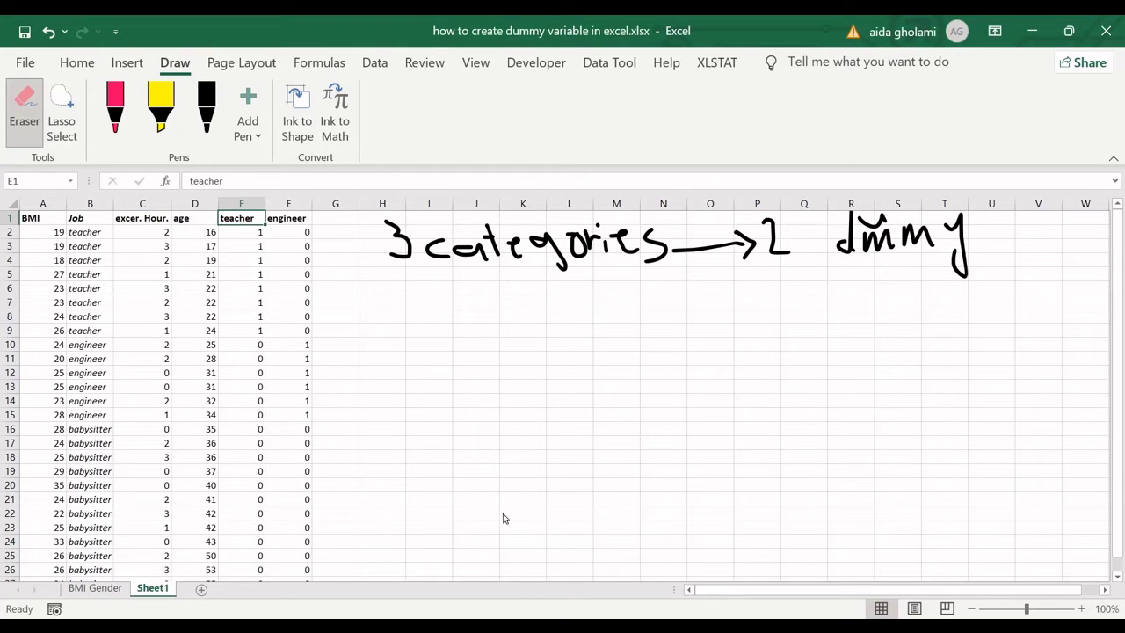
mouse_move(446, 327)
mouse_down()
mouse_move(406, 224)
mouse_move(483, 249)
mouse_move(625, 228)
mouse_move(746, 271)
mouse_move(879, 233)
mouse_move(954, 261)
mouse_up()
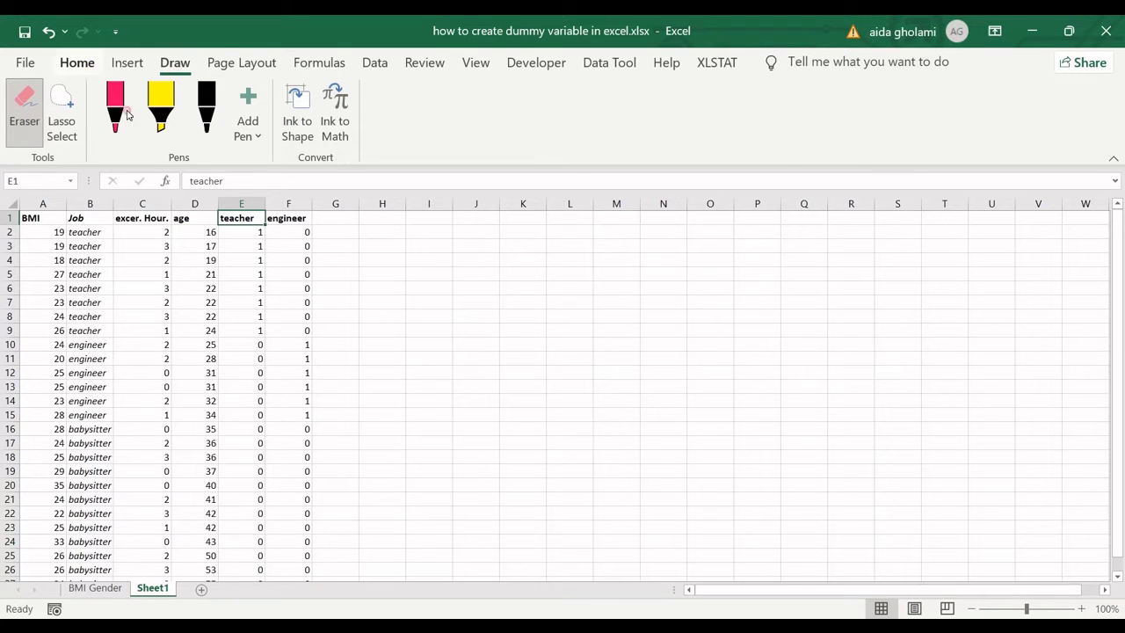
click(77, 62)
Step: Glance at the BMI Gender sheet and add the header "gender" in cell G1 of Sheet1
click(323, 221)
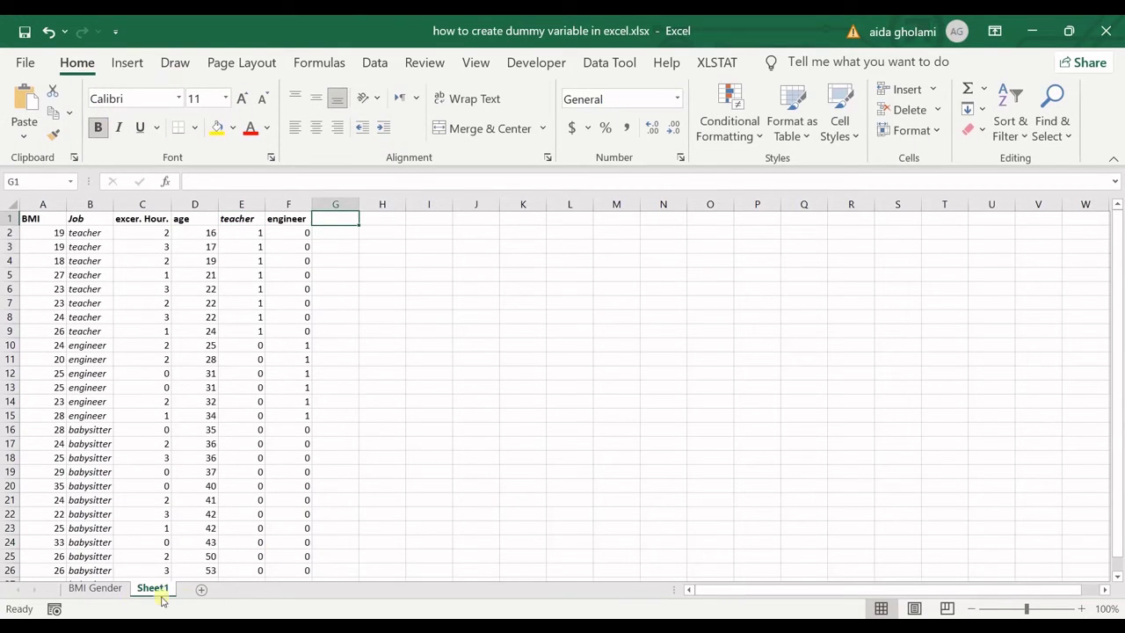
click(98, 588)
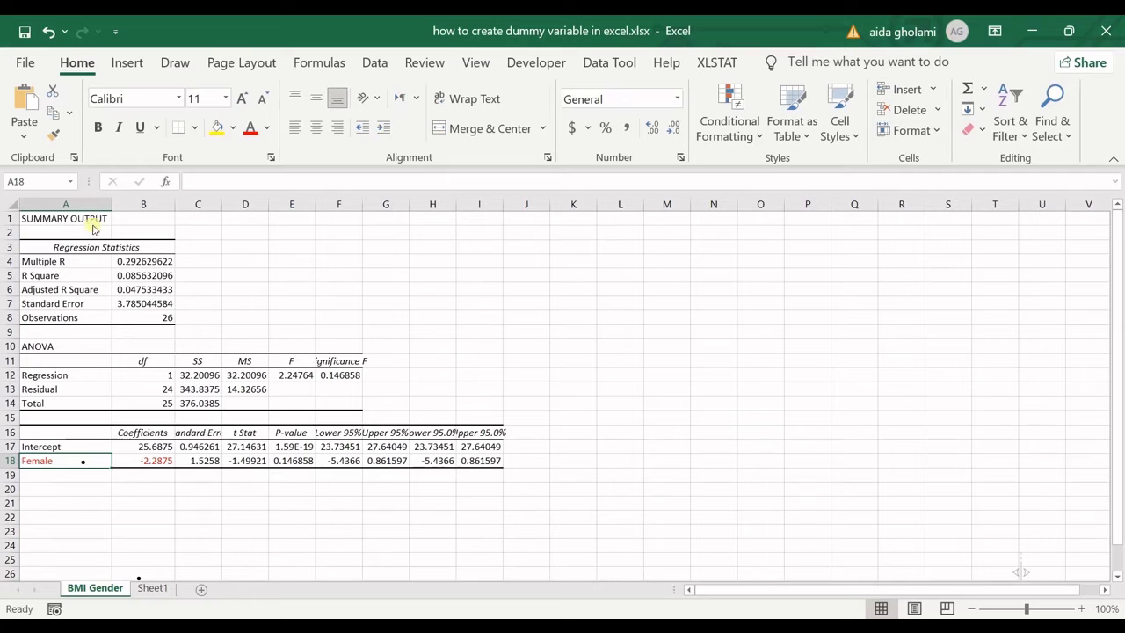
click(151, 588)
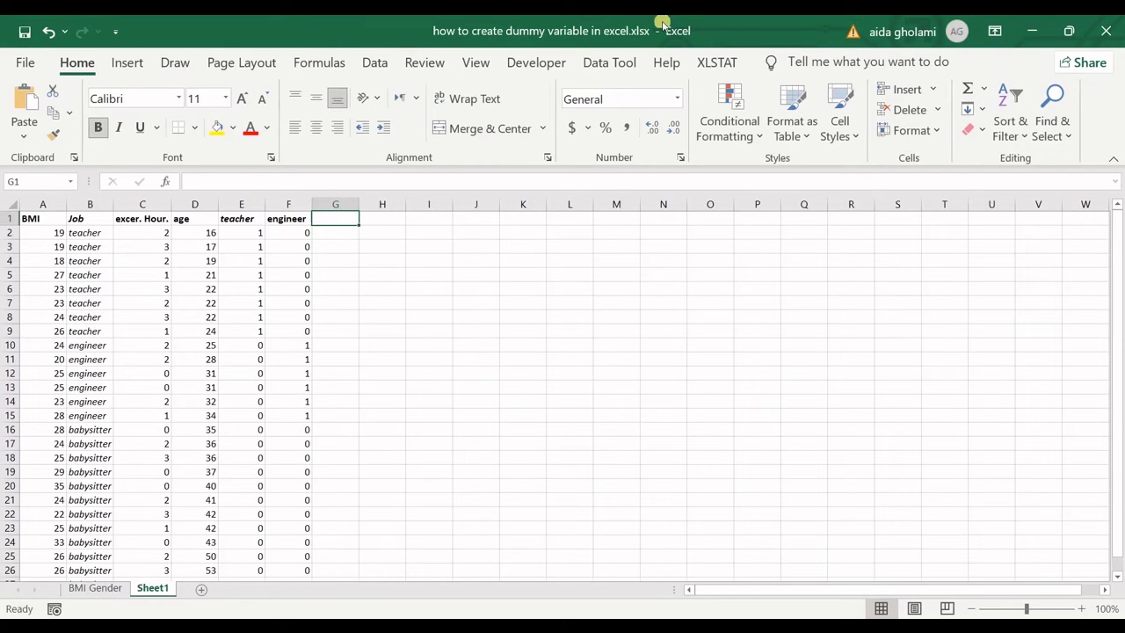
text(gender)
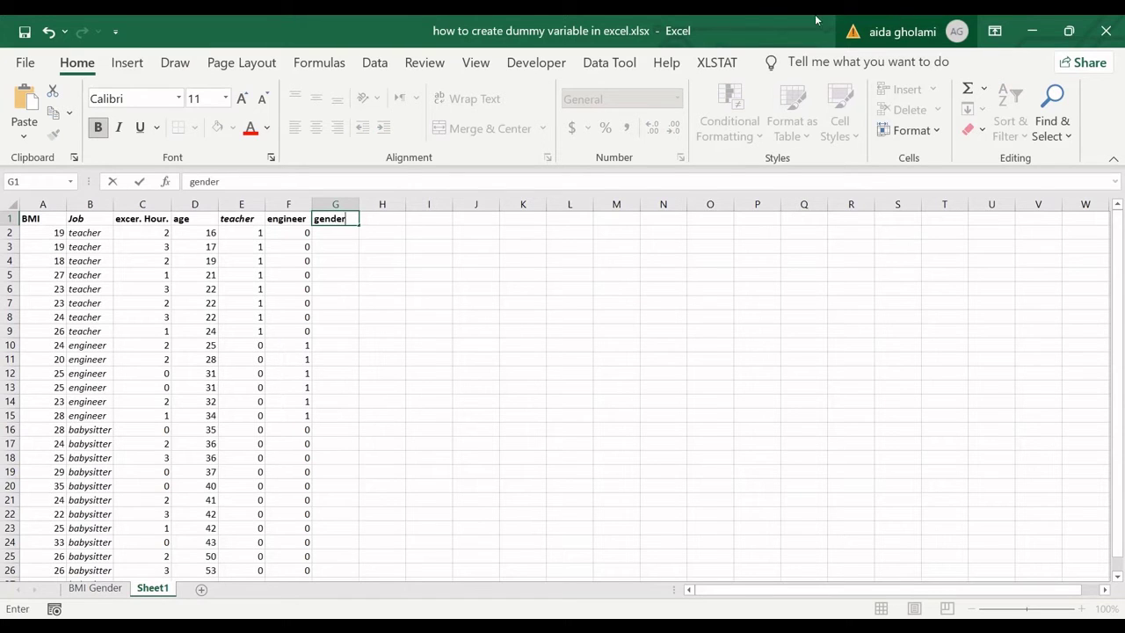
Step: Enter "female" in cell G2 and fill it down through G6
click(337, 235)
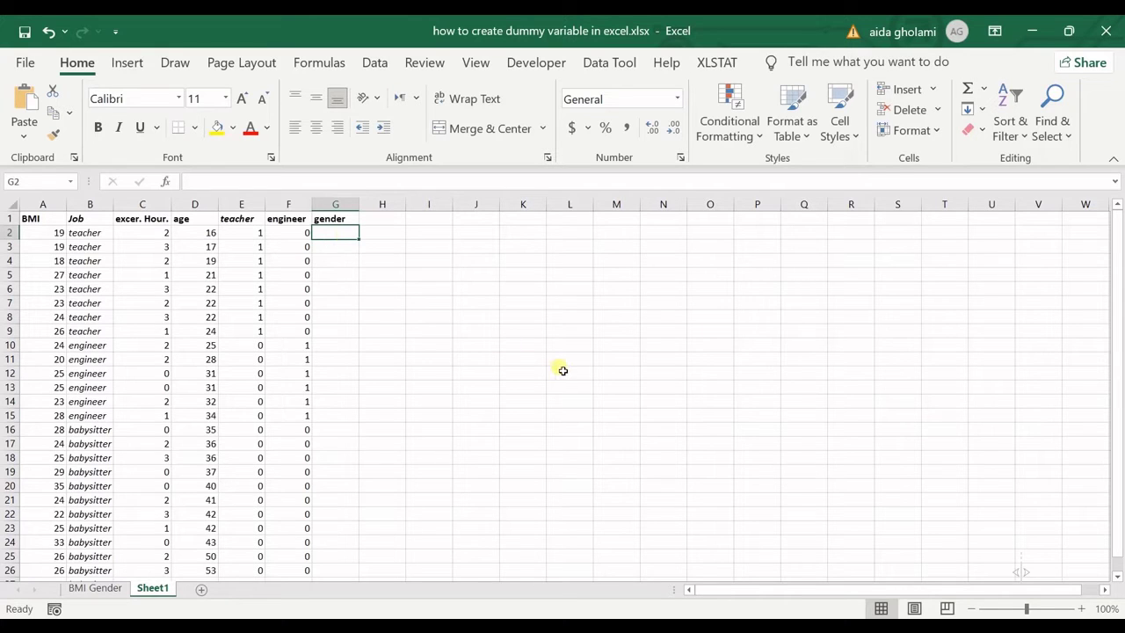
text(woman)
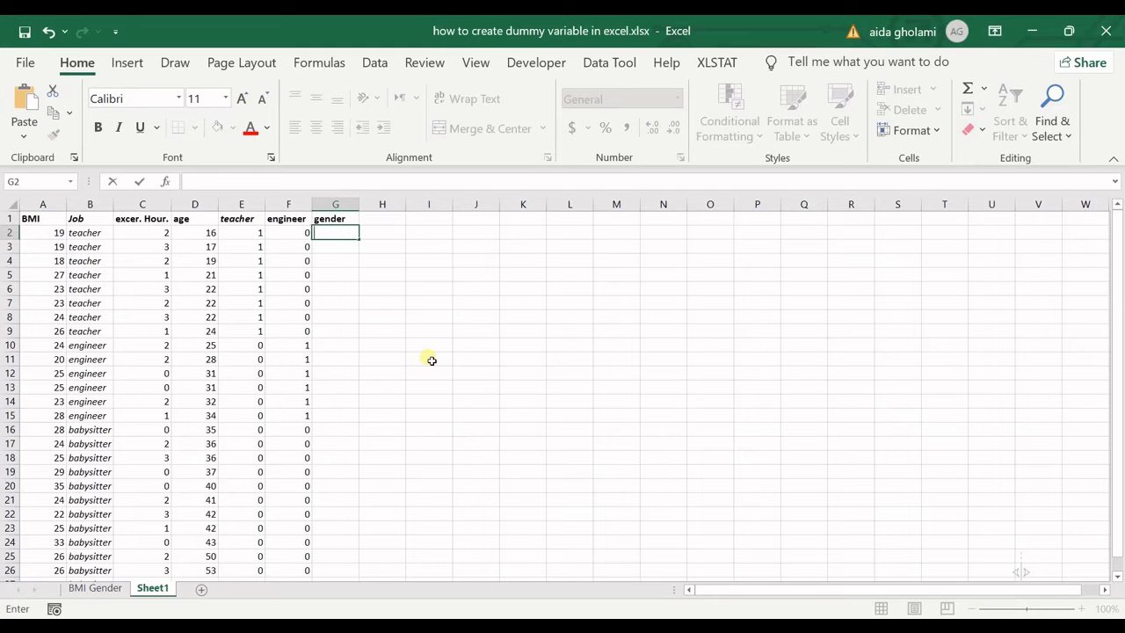
text(e)
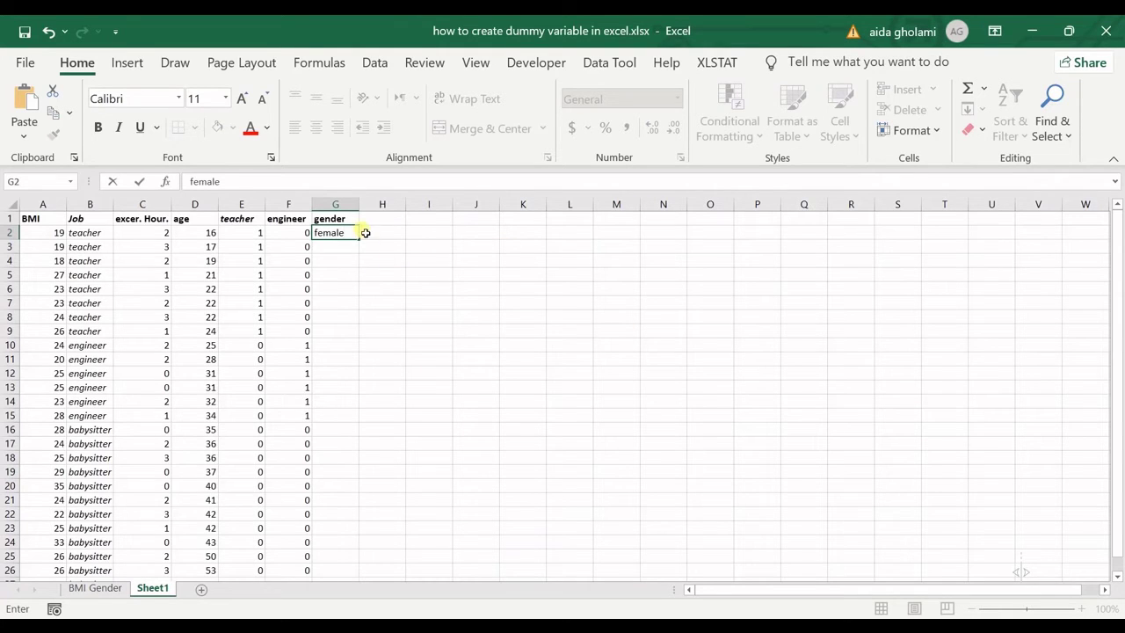
drag(362, 241, 335, 307)
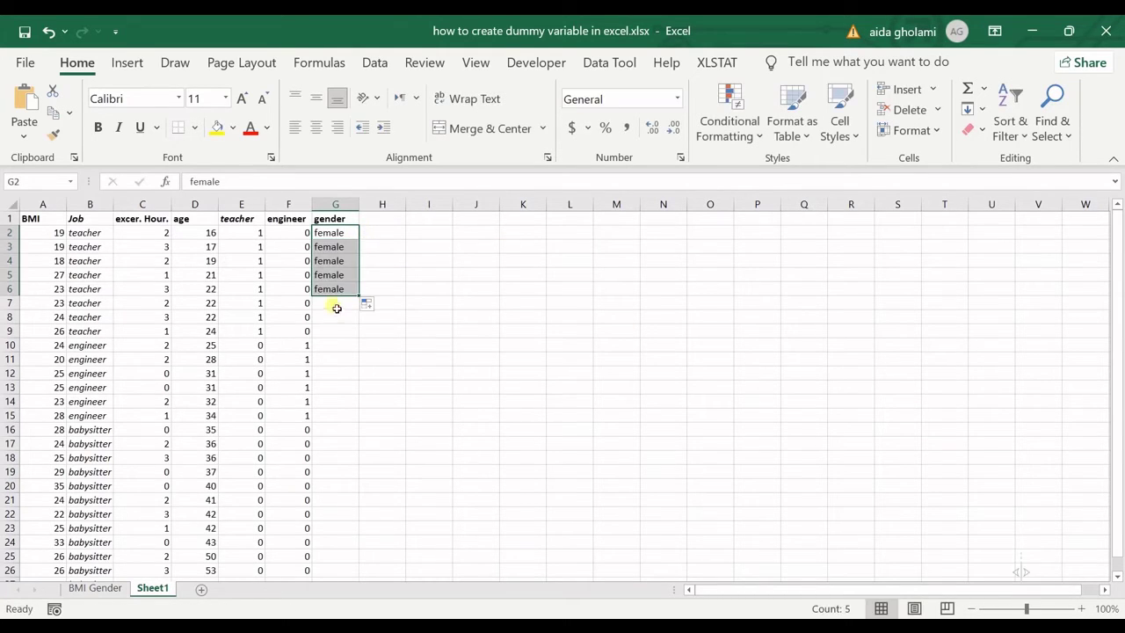
Step: Enter "male" in cell G7 and fill it down through G11
click(338, 304)
text(male)
click(362, 318)
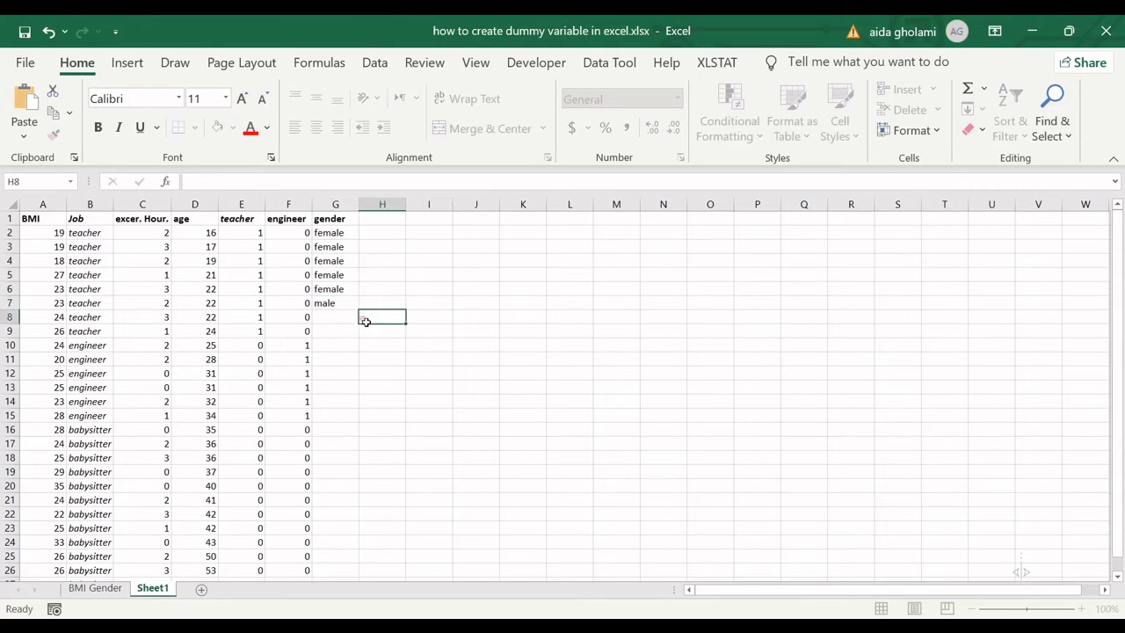
click(352, 302)
drag(361, 312, 362, 369)
Step: Copy the female entries in G2:G6 to G13:G17 and fill "male" from G11 into the blank cell G12
drag(335, 233, 339, 289)
key(ctrl+c)
click(334, 389)
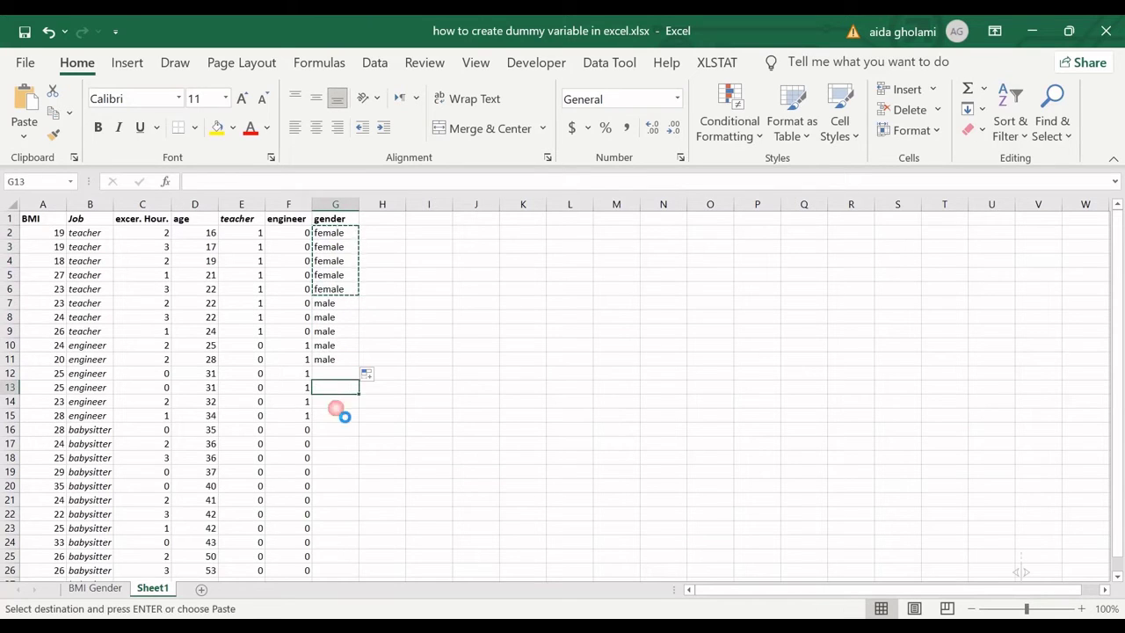
key(ctrl+v)
click(332, 372)
click(338, 361)
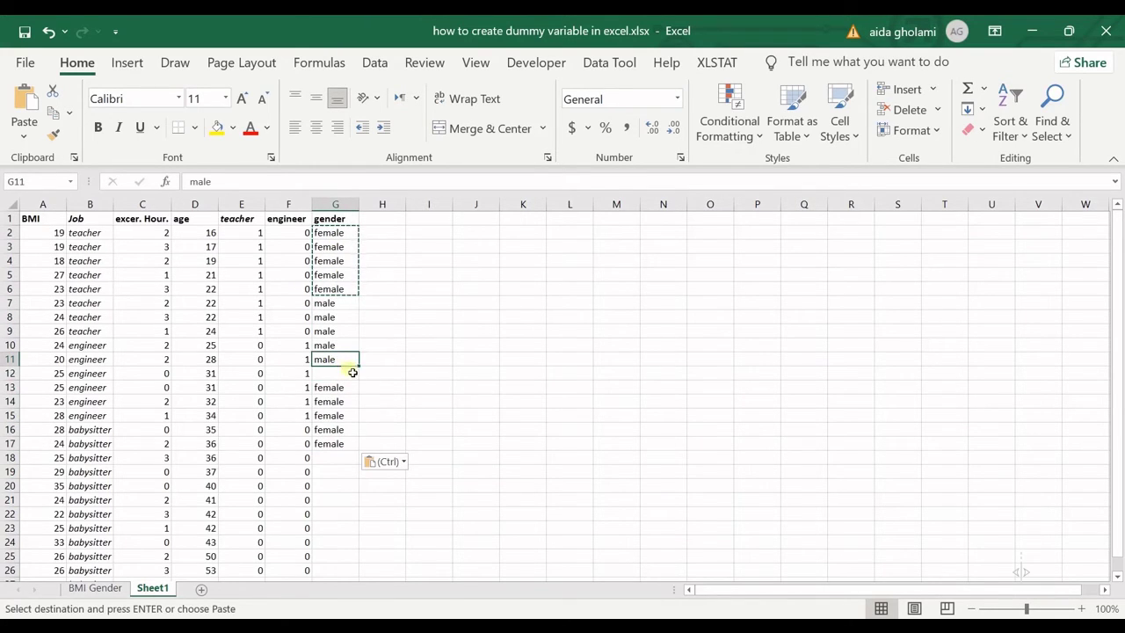
drag(360, 368, 362, 380)
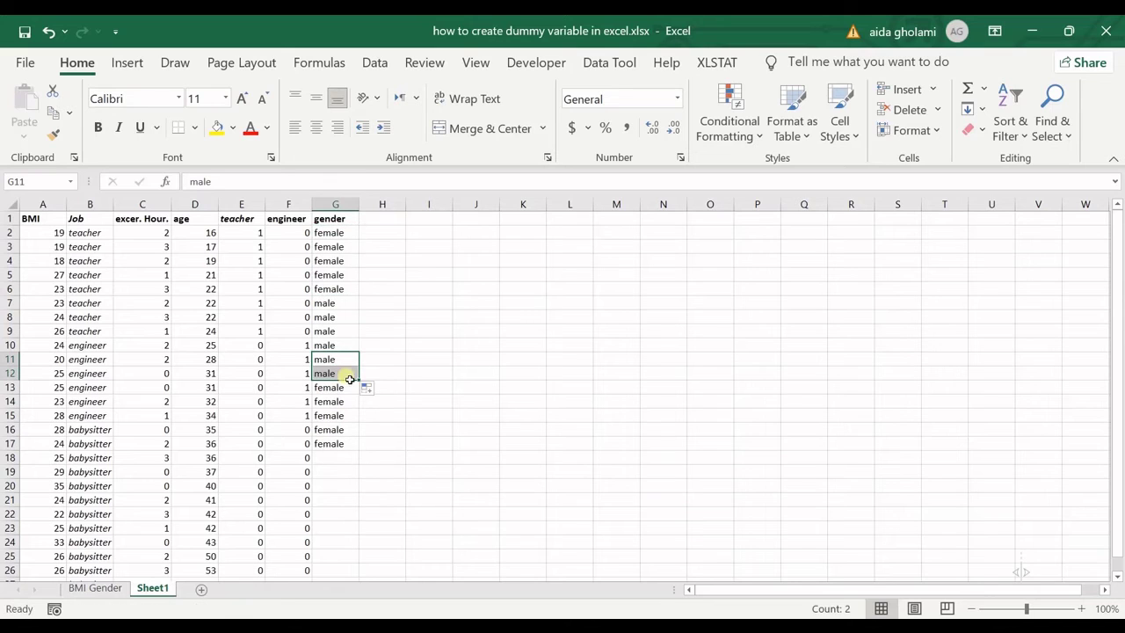
Step: Copy the gender entries in G11:G14 and paste them into G18:G21 and G22:G25
click(339, 341)
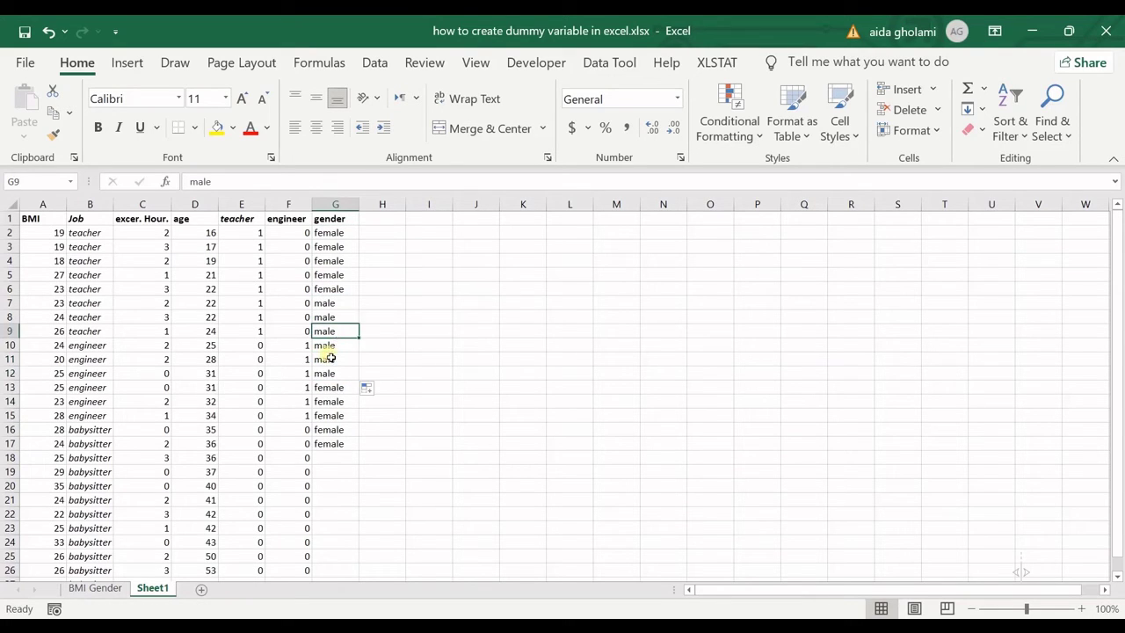
drag(328, 358, 329, 401)
key(ctrl+c)
click(341, 471)
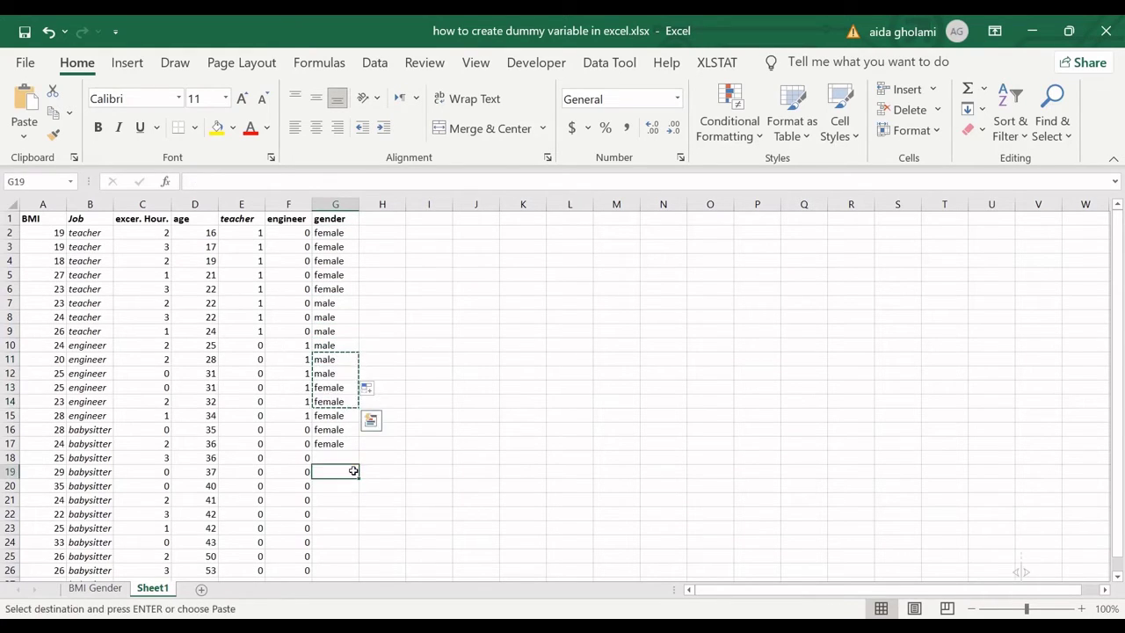
click(338, 458)
key(ctrl+v)
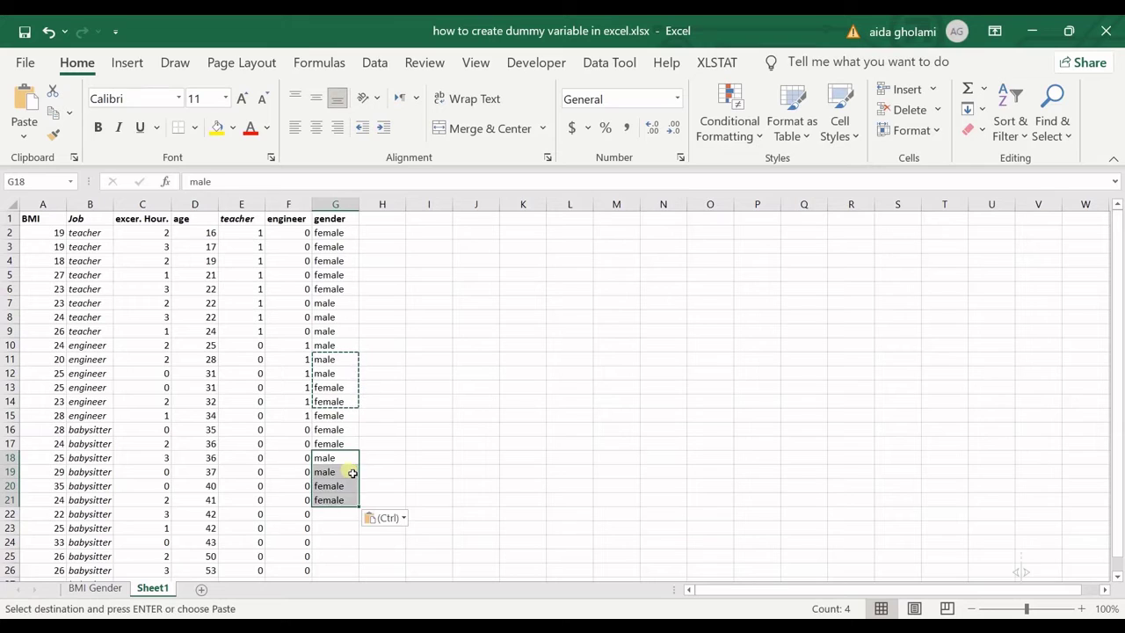
click(329, 514)
key(ctrl+v)
Step: Fill "female" from G25 down through G27 to complete the gender column
scroll(329, 426, down, 4)
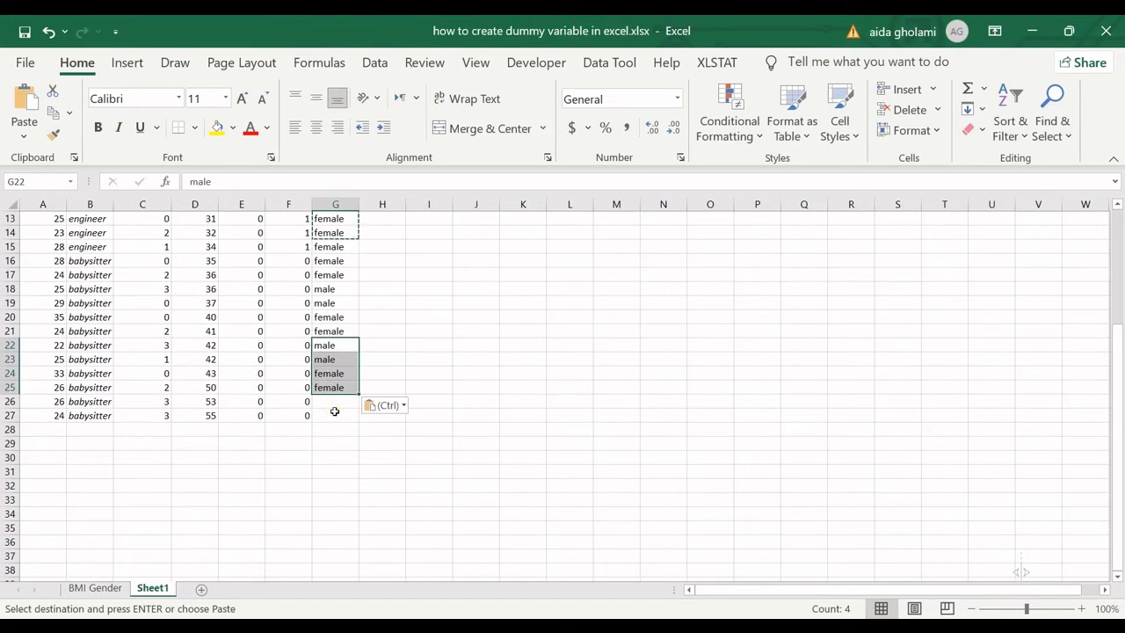
click(330, 401)
click(329, 374)
click(351, 391)
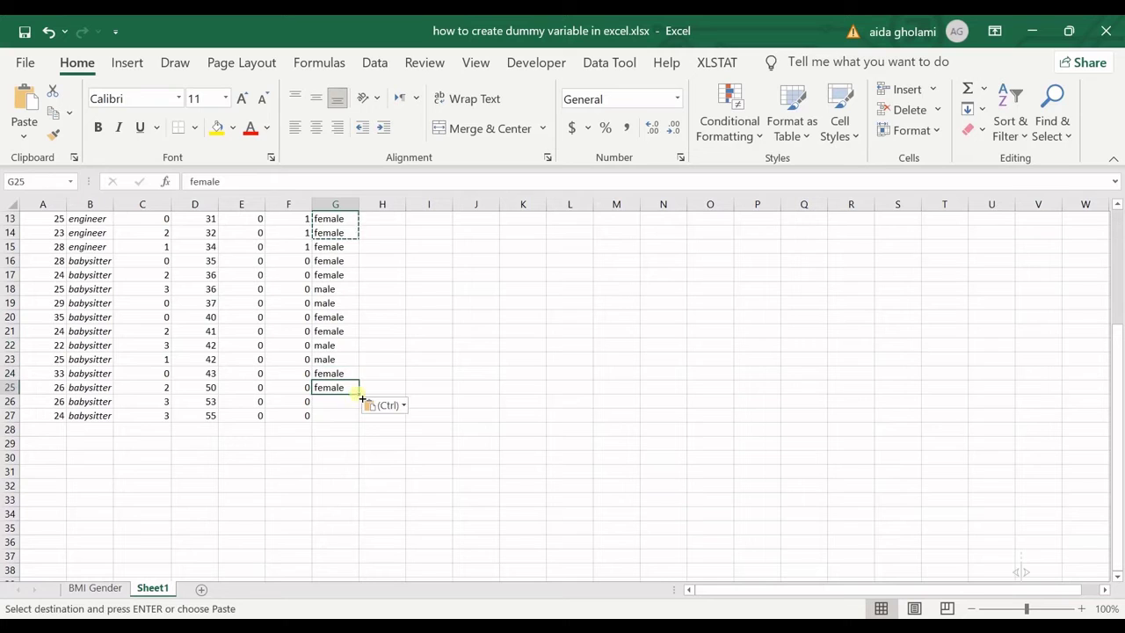
drag(358, 394, 362, 420)
scroll(349, 399, up, 2)
scroll(342, 395, up, 2)
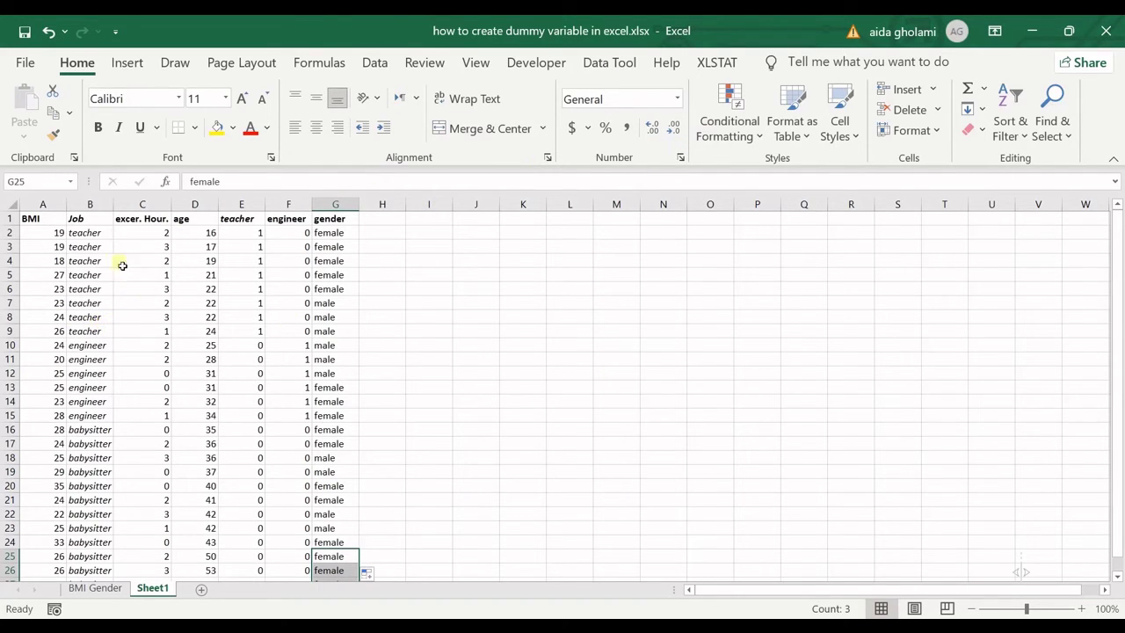
Step: Enter the header "female" in cell H1, beside the gender column
click(398, 237)
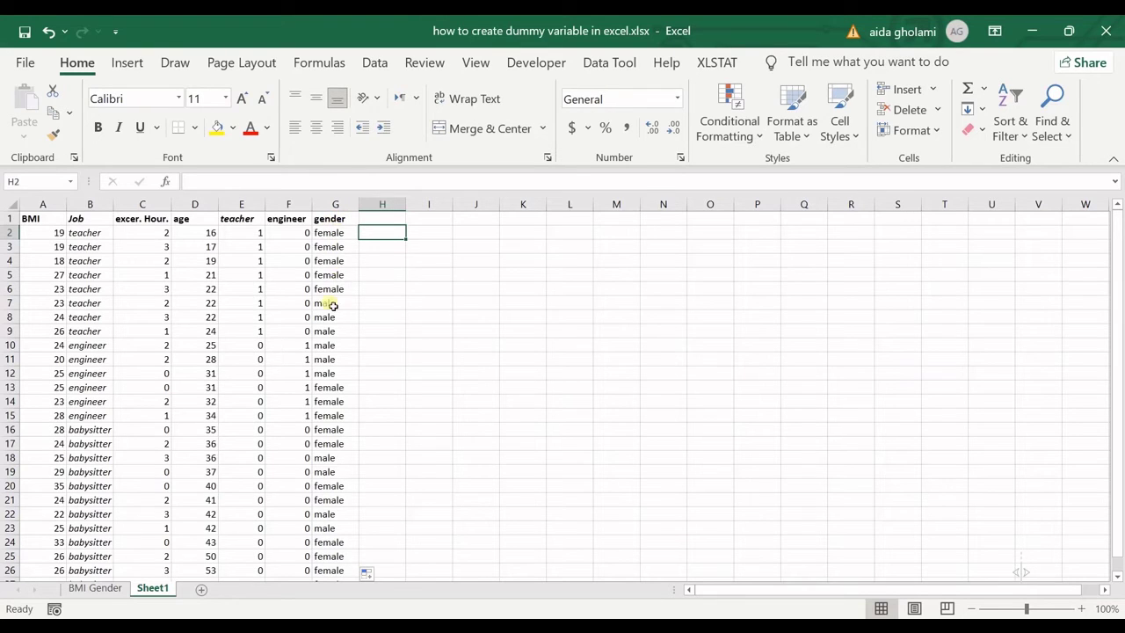
click(374, 220)
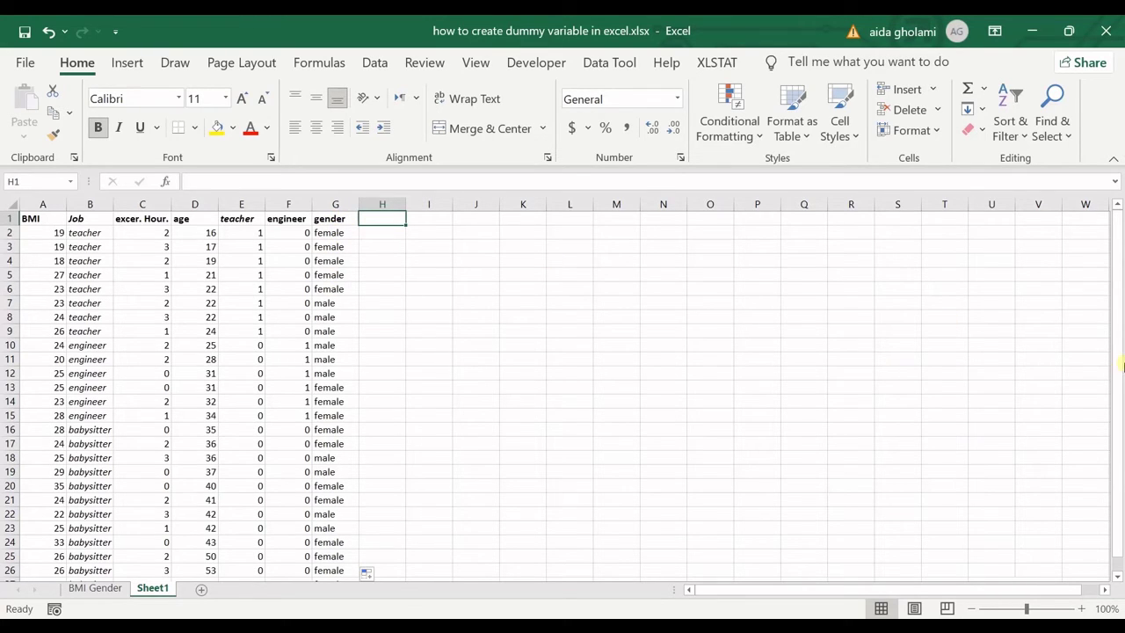
text(f)
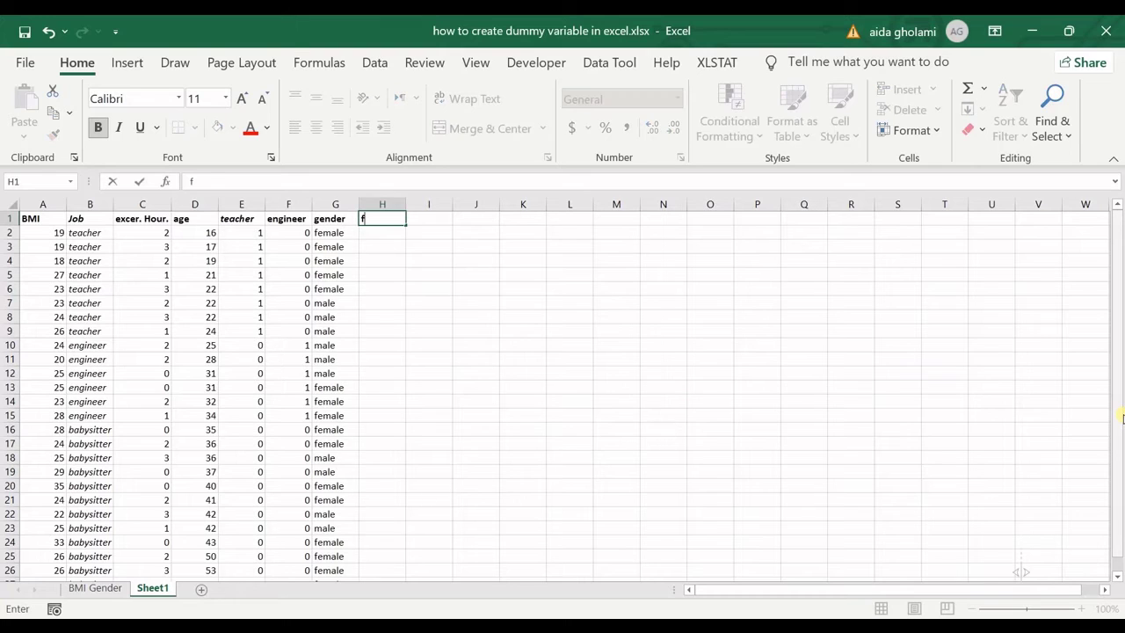
key(BackSpace)
key(BackSpace)
key(BackSpace)
key(BackSpace)
text(male)
key(BackSpace)
key(BackSpace)
key(BackSpace)
key(BackSpace)
text(fe)
key(BackSpace)
text(ea)
key(BackSpace)
text(male)
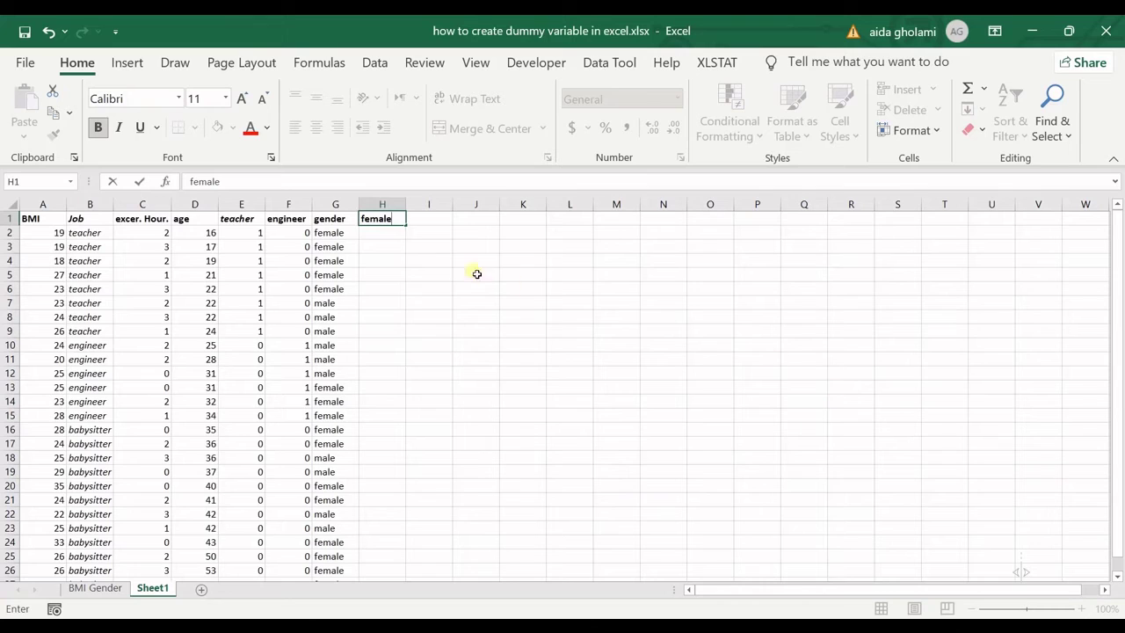
key(Return)
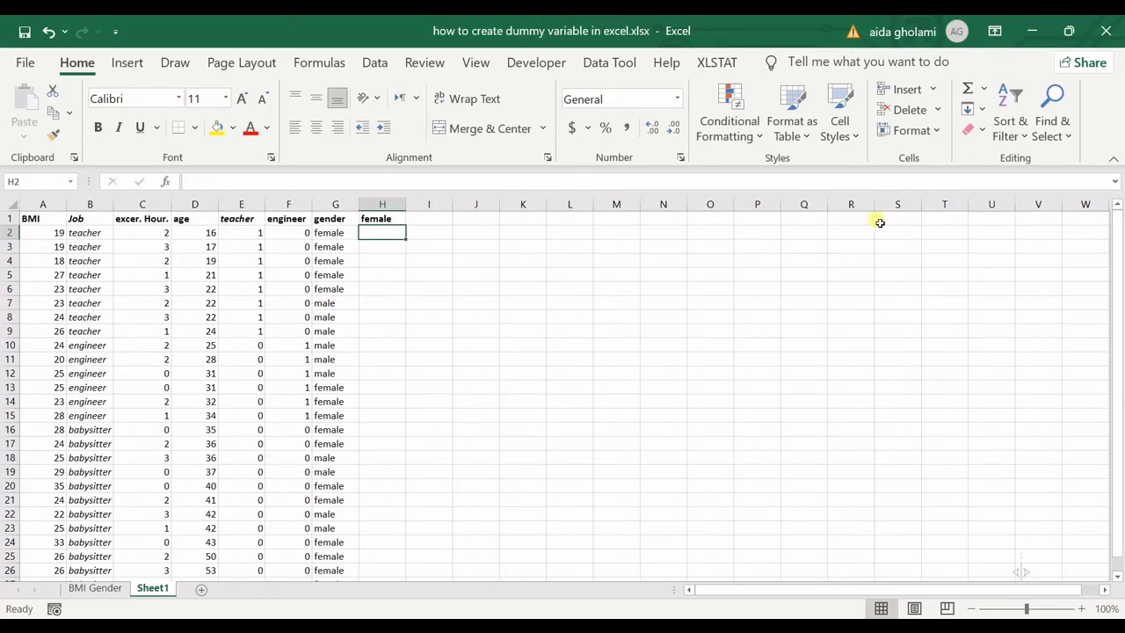
Step: Enter the formula =IF(G2=$H$1,1,0) in cell H2 to code female as 1 and male as 0
text(=if)
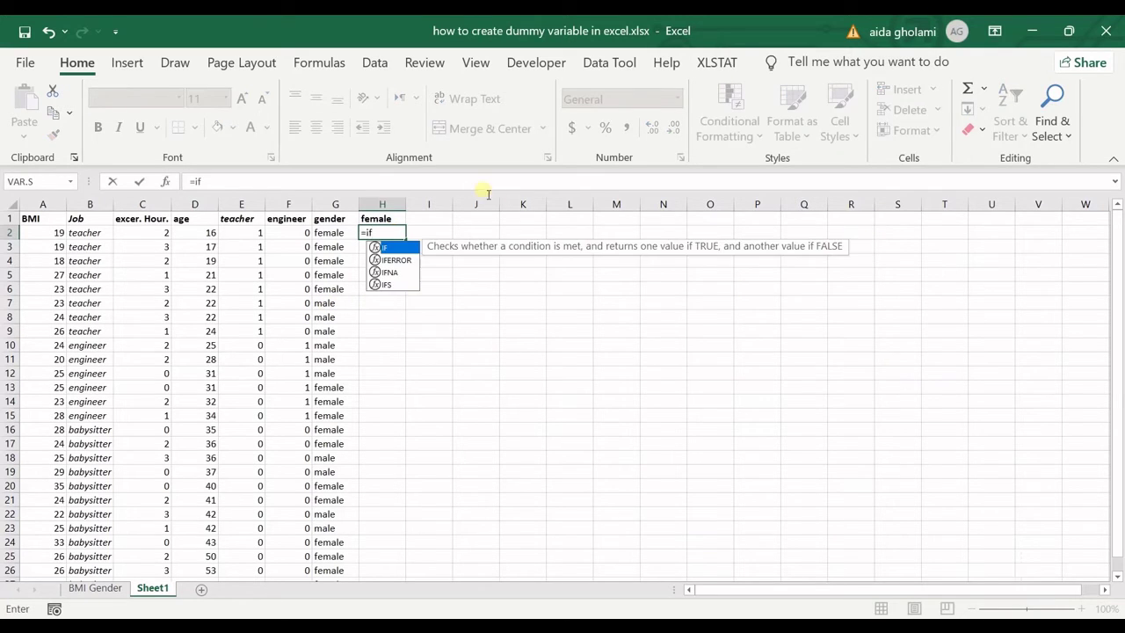
double_click(378, 249)
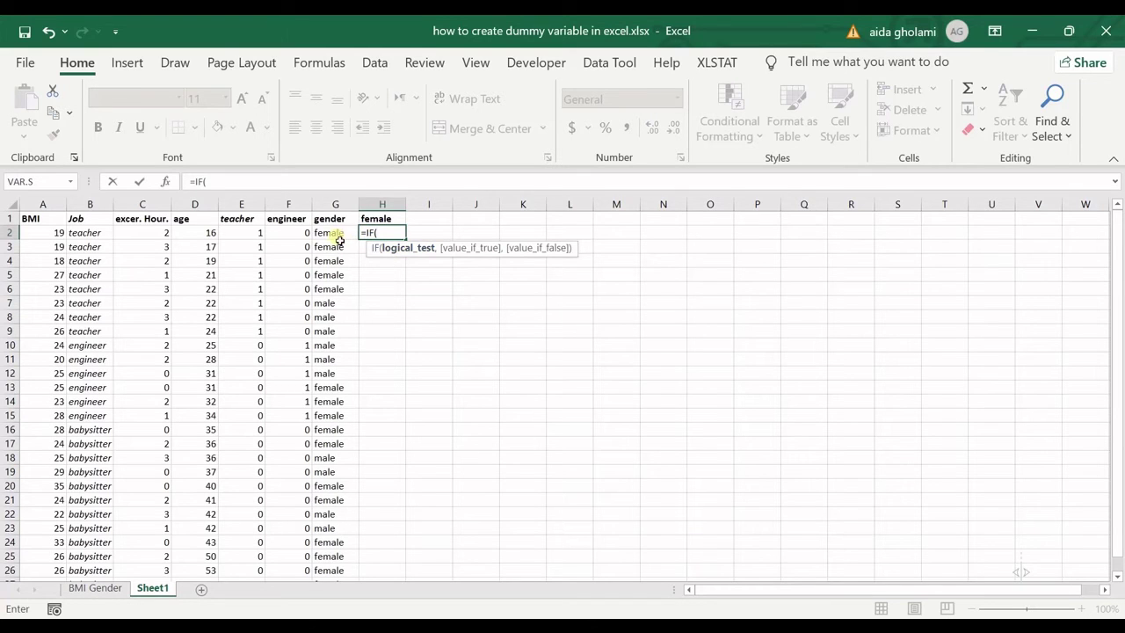
click(337, 234)
text(=)
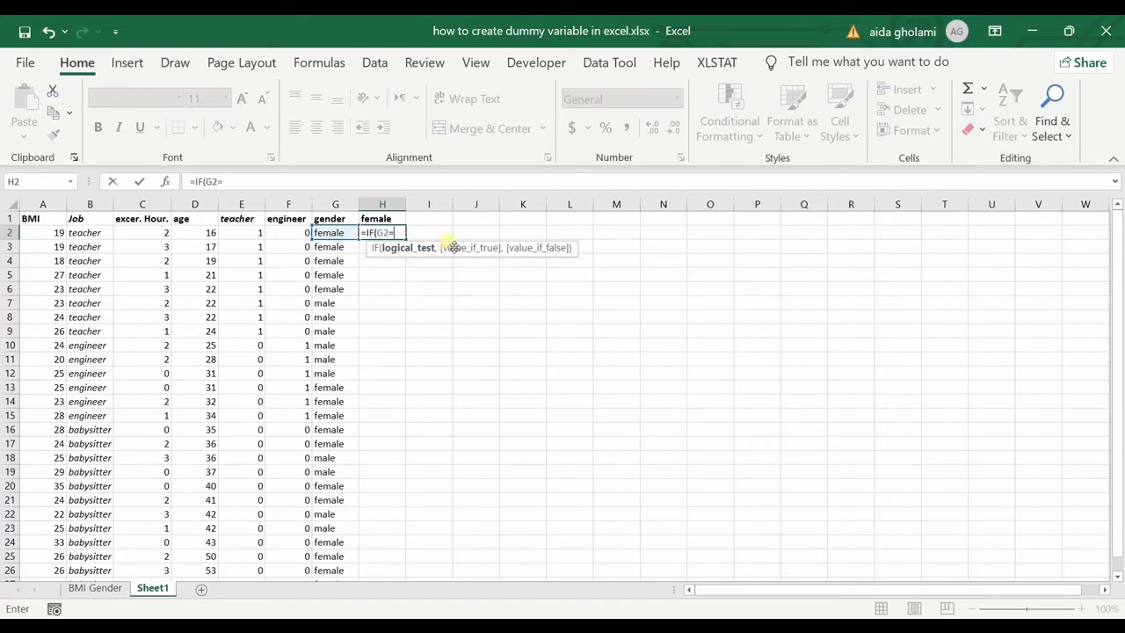
click(384, 218)
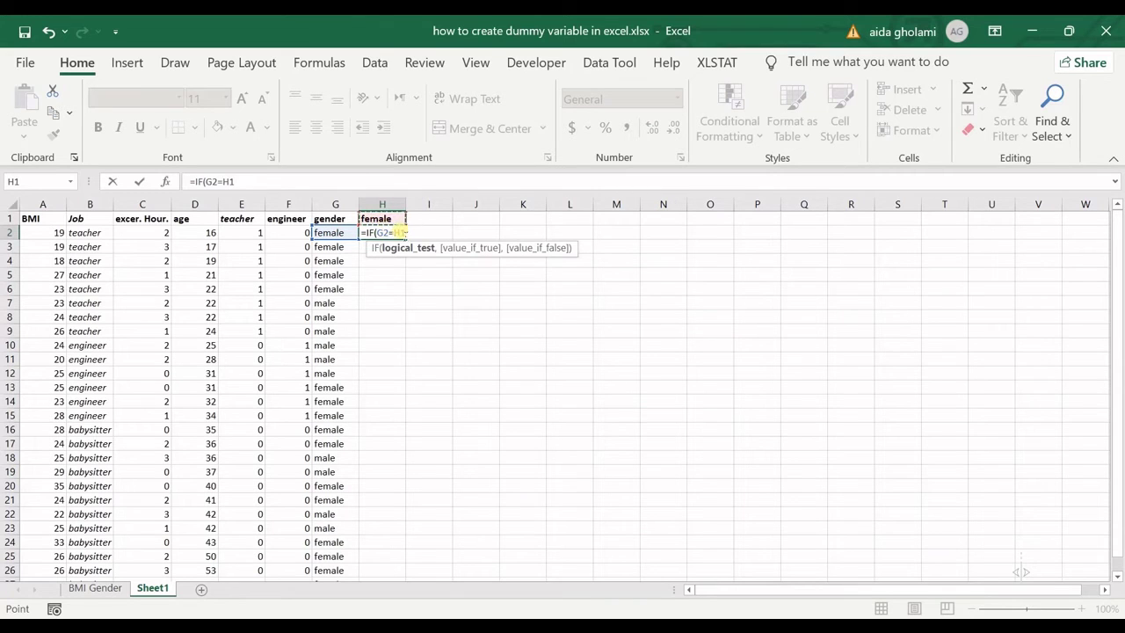
click(391, 232)
text($)
key(Right)
text($)
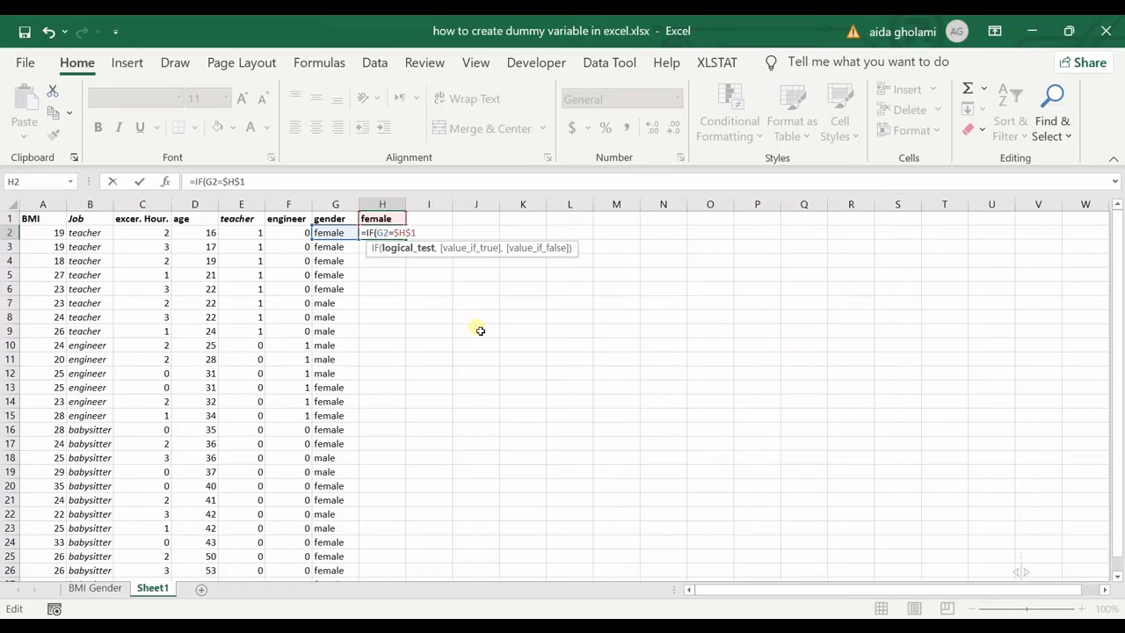
key(Right)
text(,)
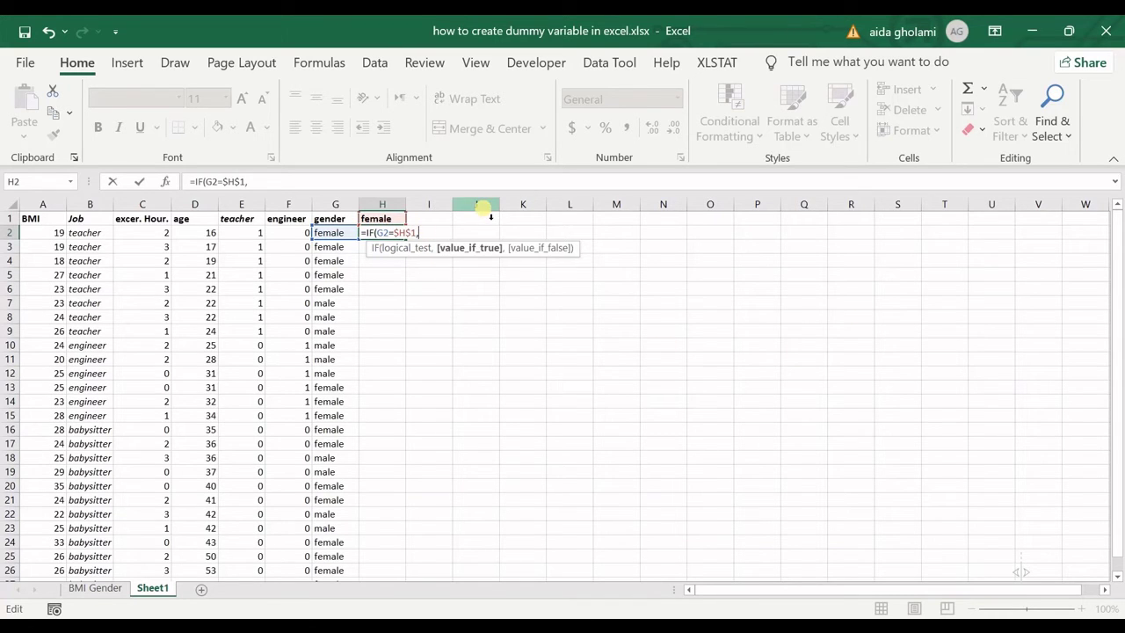
text(1,0)
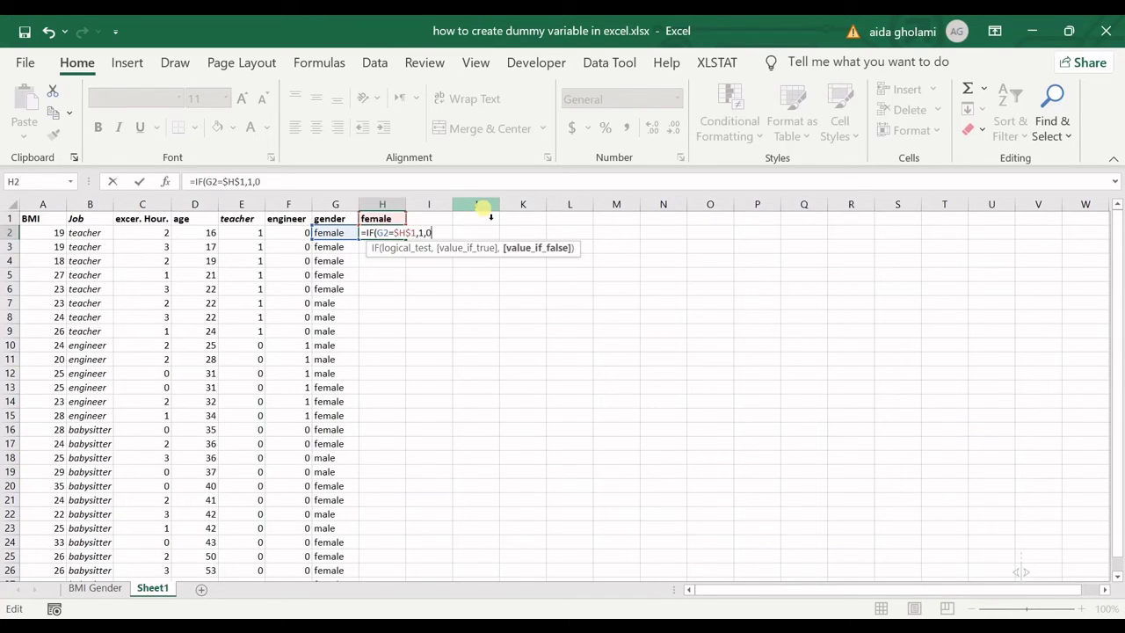
text())
key(ctrl+Return)
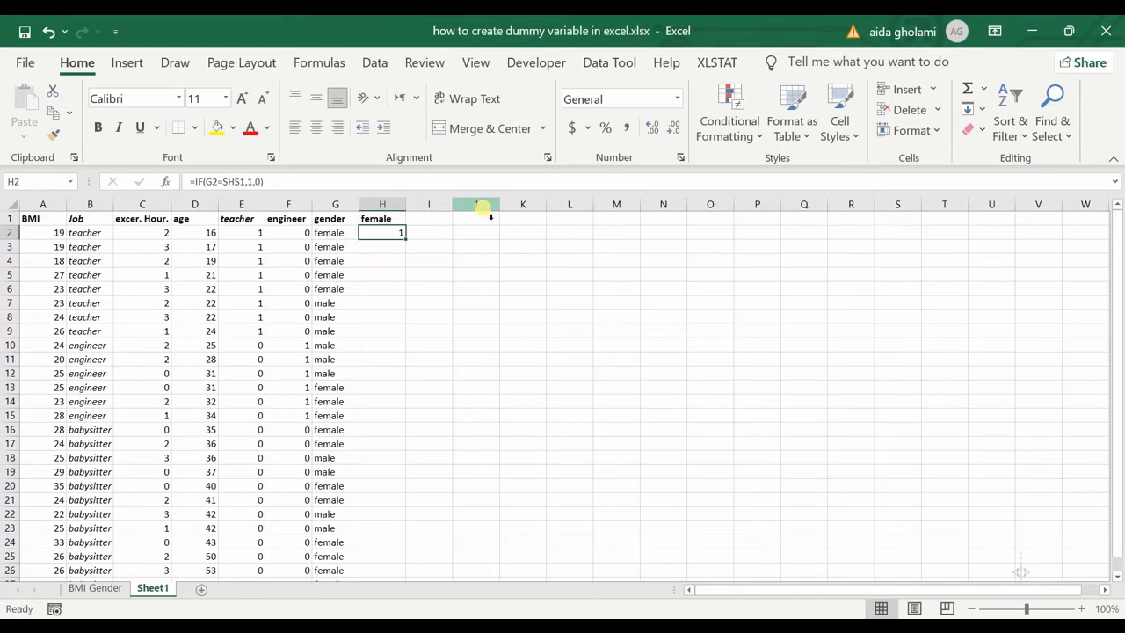
Step: Fill the H2 formula down through H27 and check the female dummy column against the gender entries
double_click(405, 239)
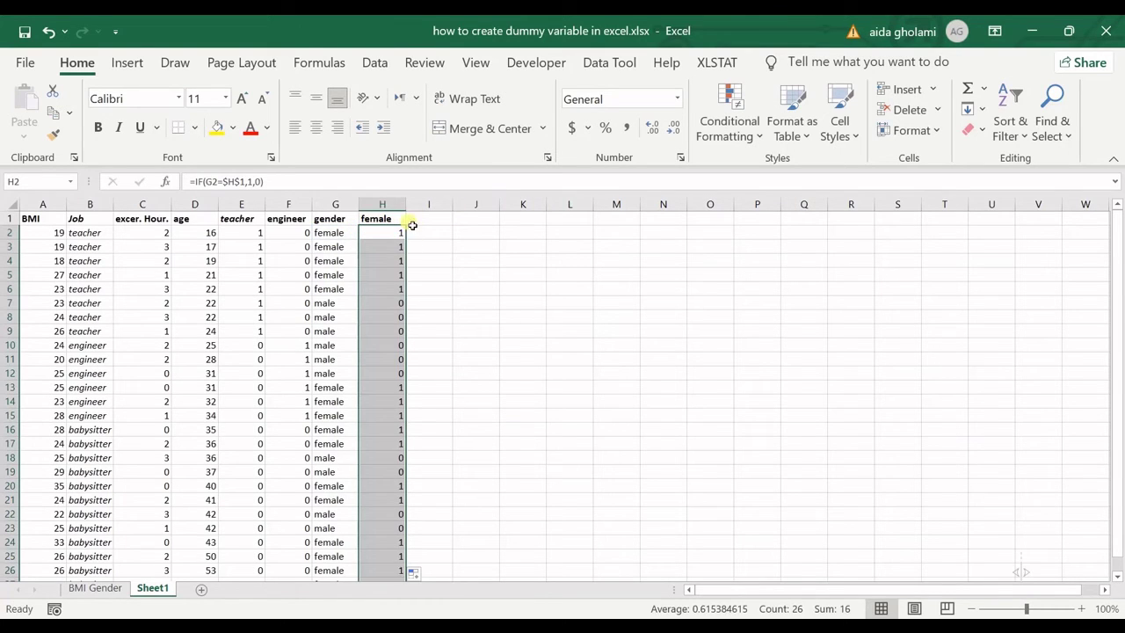
scroll(437, 246, down, 5)
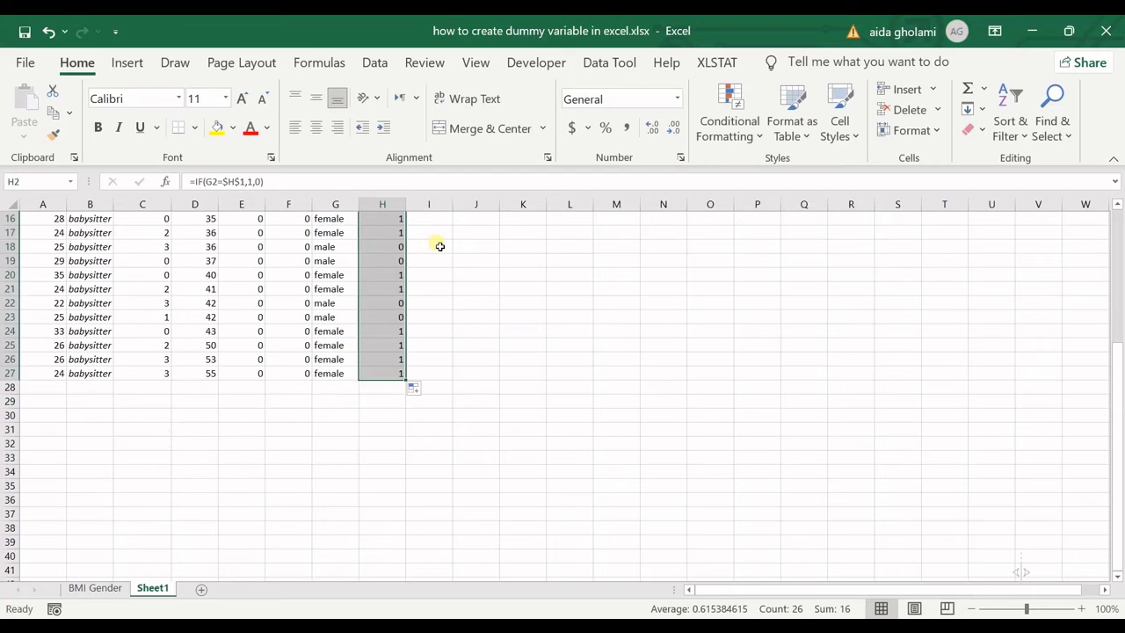
scroll(439, 251, up, 5)
scroll(440, 268, down, 2)
scroll(431, 284, up, 2)
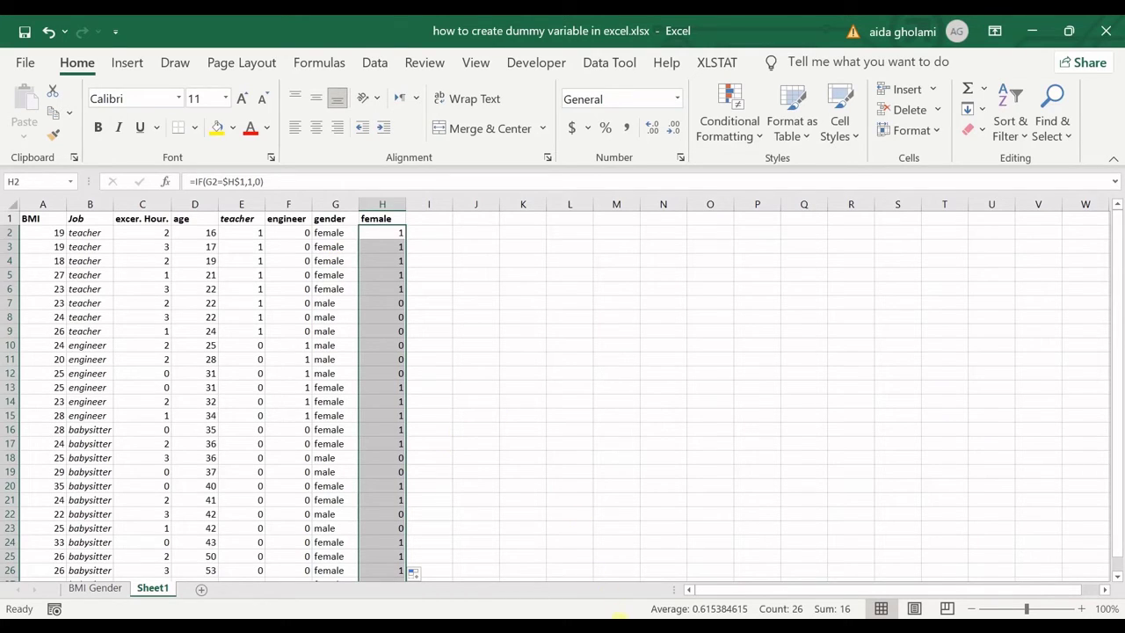
click(421, 274)
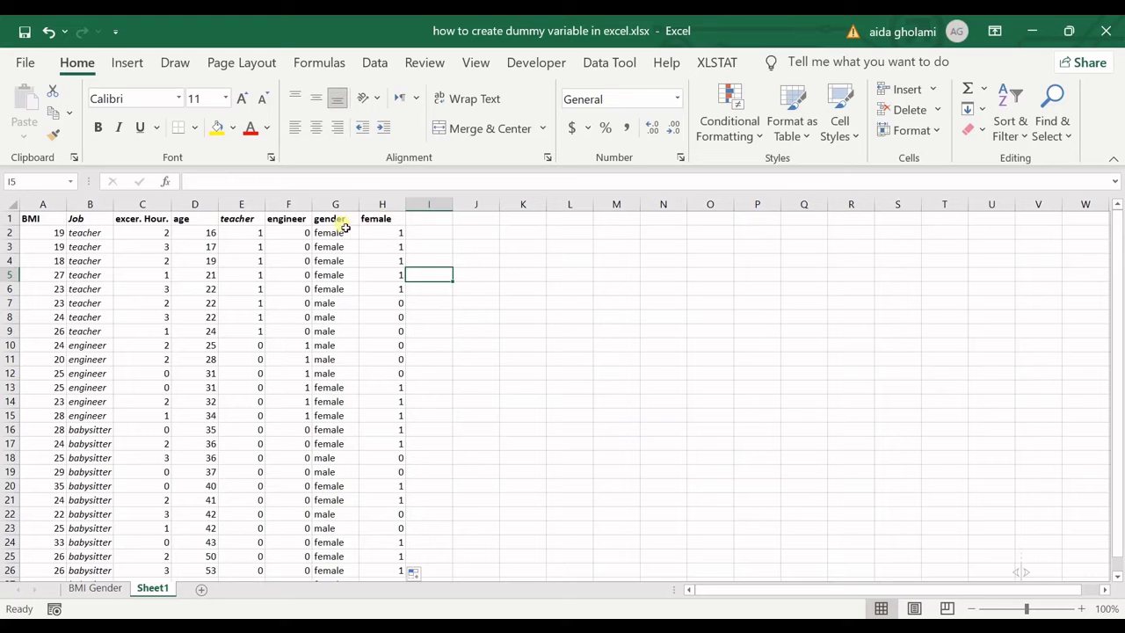
Step: Start a Regression from the data analysis tools and set its Input Y Range to the BMI data, $A$1:$A$27
click(116, 67)
click(375, 62)
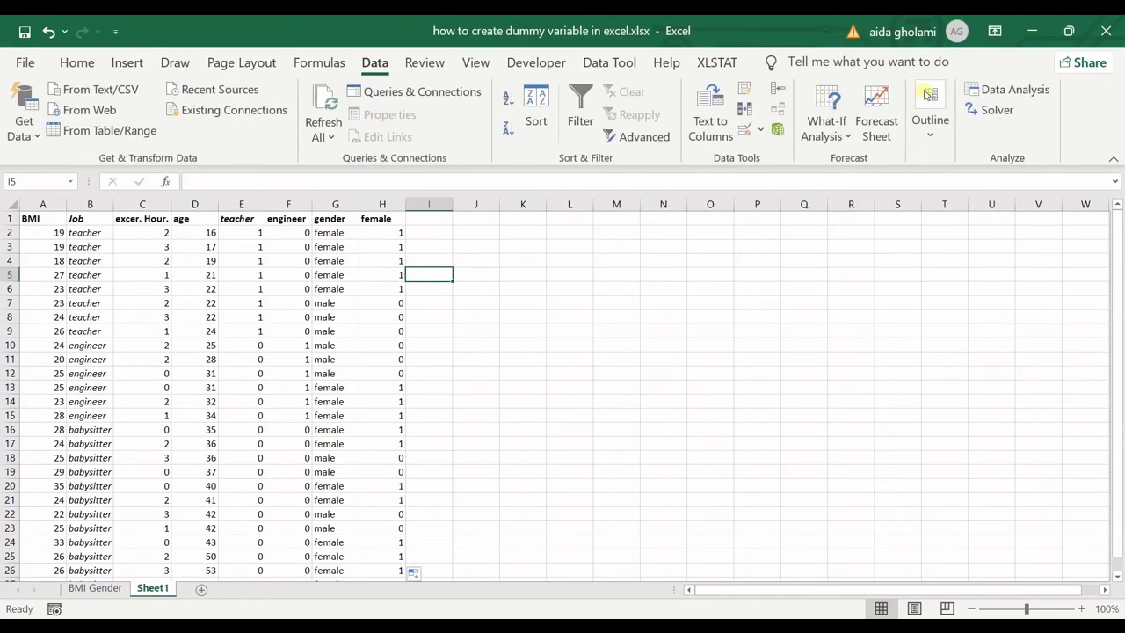
click(988, 88)
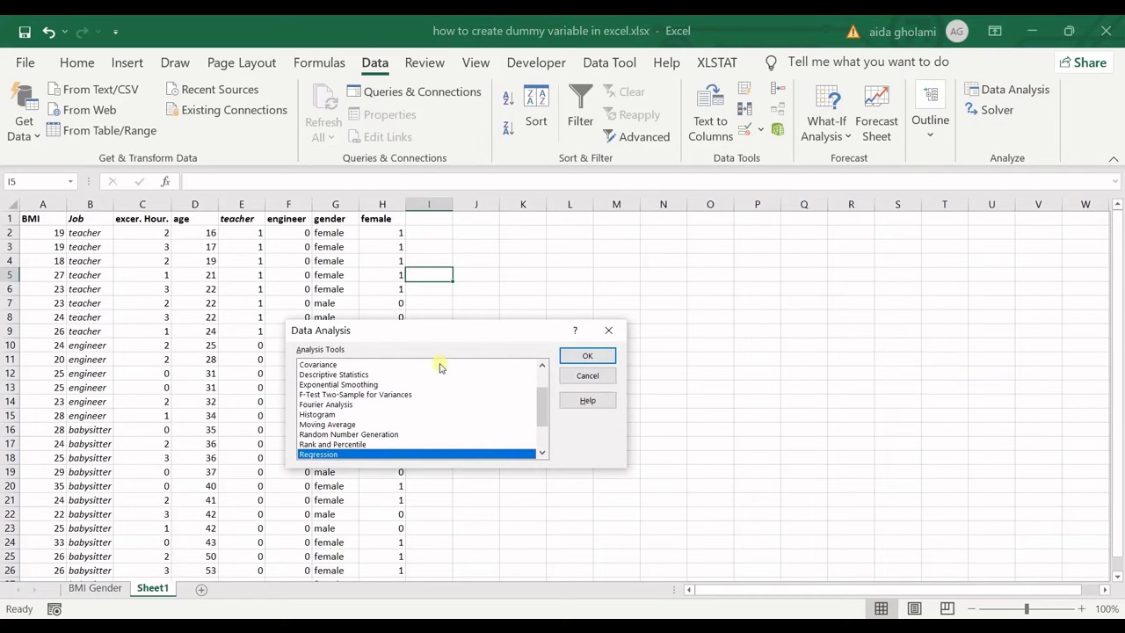
click(587, 356)
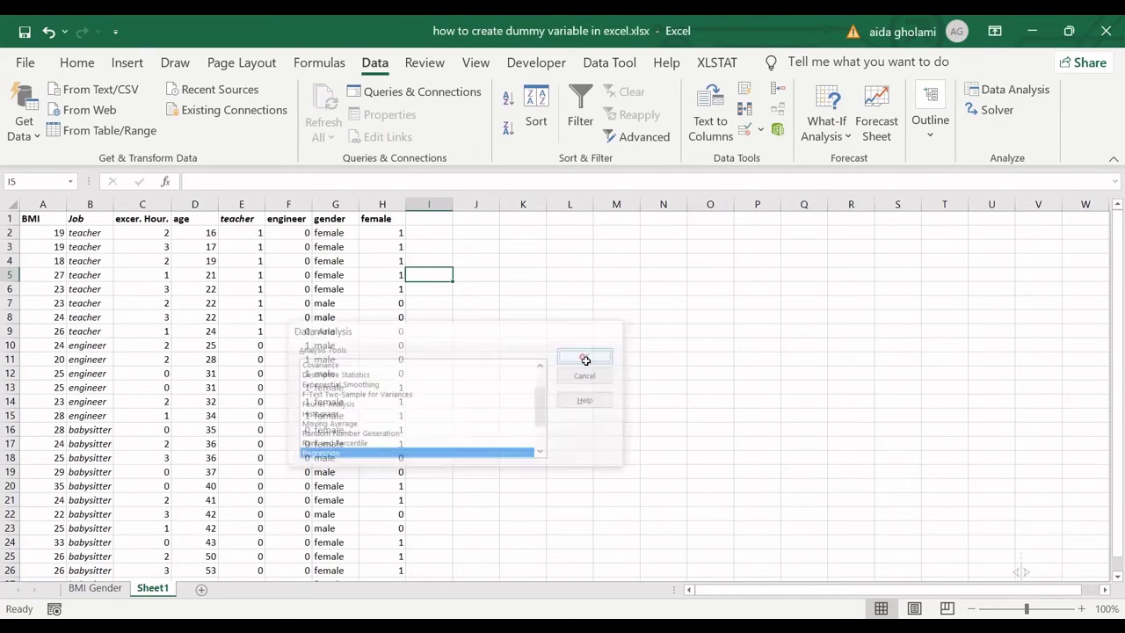
drag(490, 279, 674, 243)
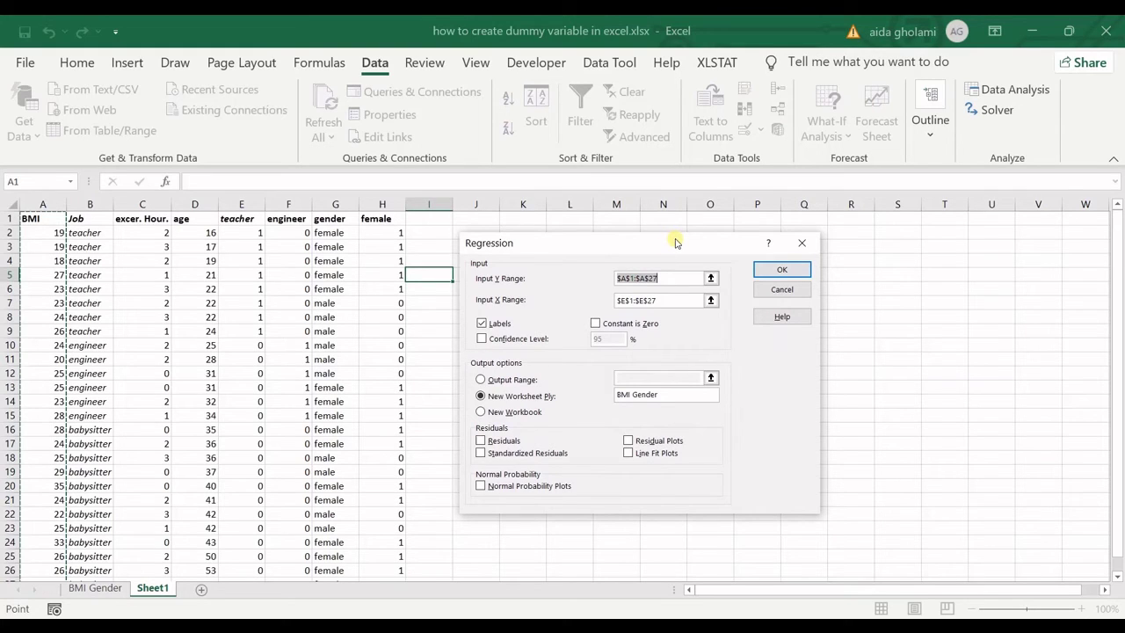
click(670, 279)
drag(673, 278, 586, 281)
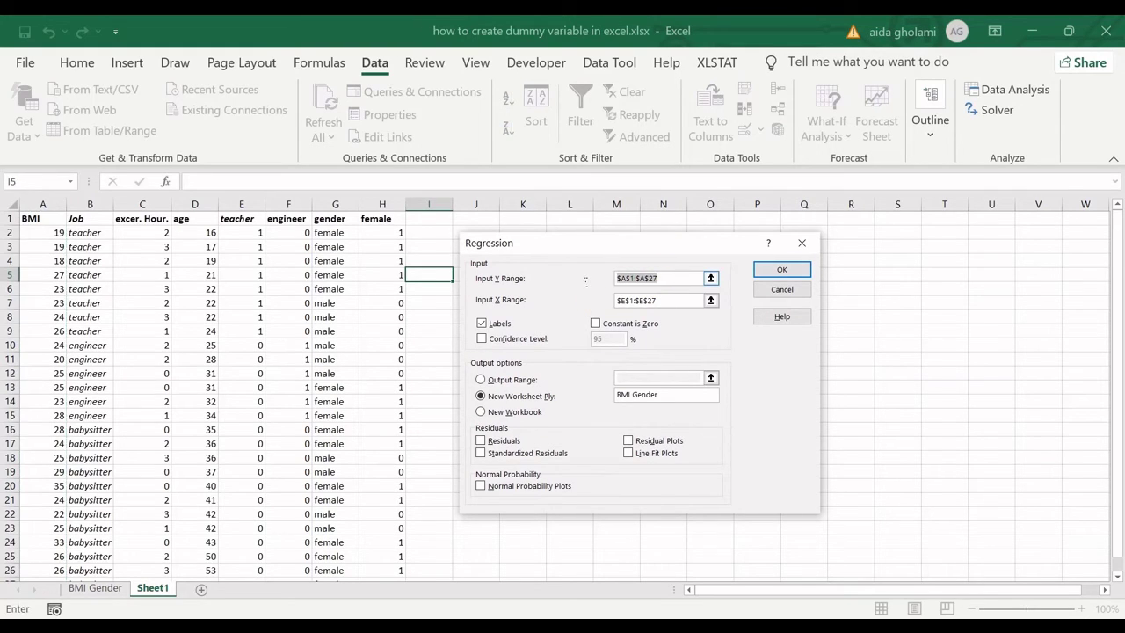
key(BackSpace)
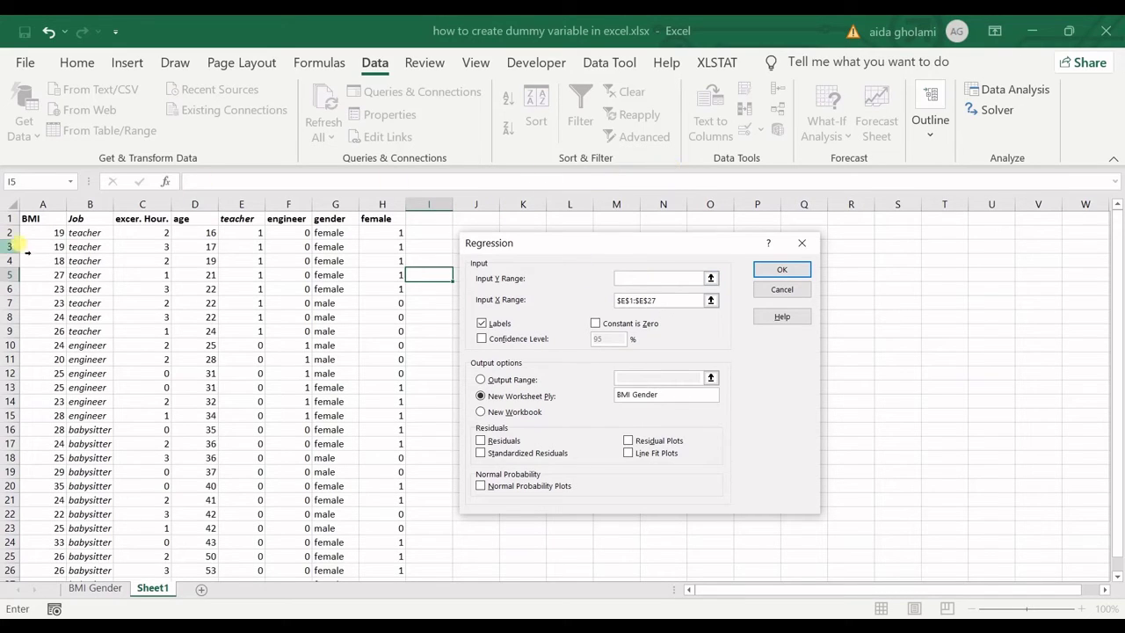
drag(45, 218, 61, 562)
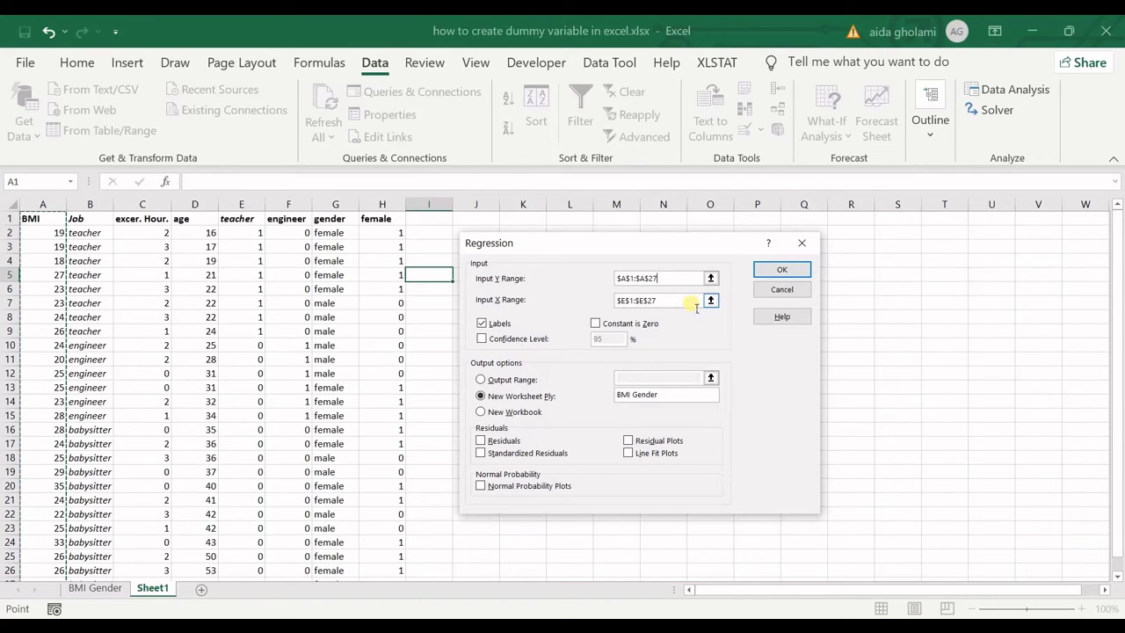
Step: Try replacing the regression's Input X Range with the whole columns C through F, $C:$F
drag(699, 300, 597, 306)
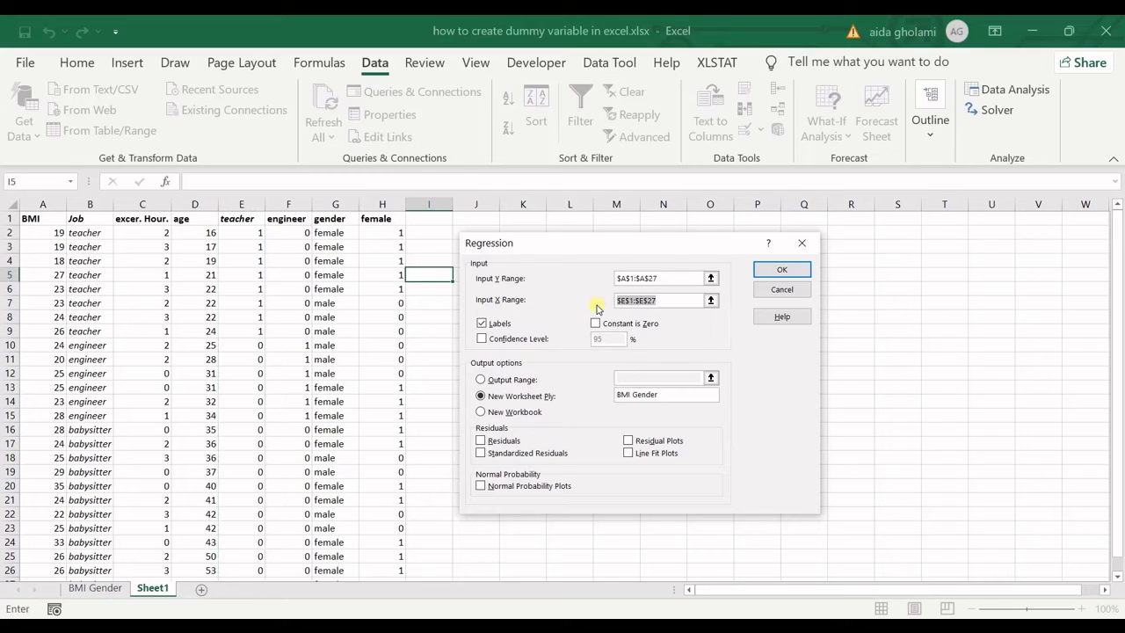
key(Delete)
click(149, 206)
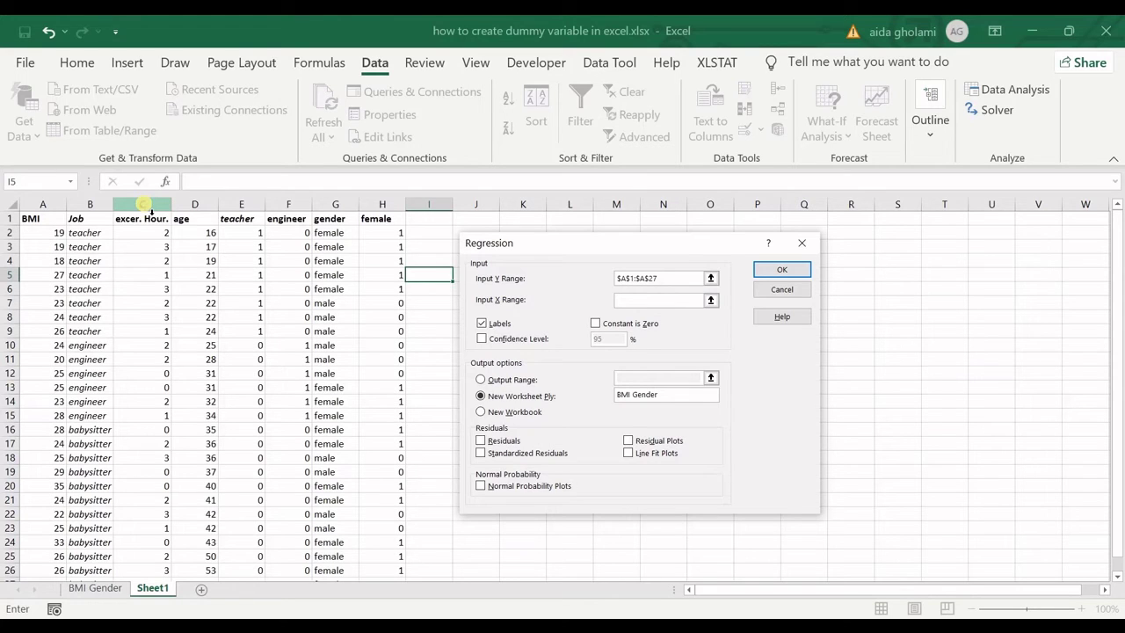
drag(151, 211, 296, 203)
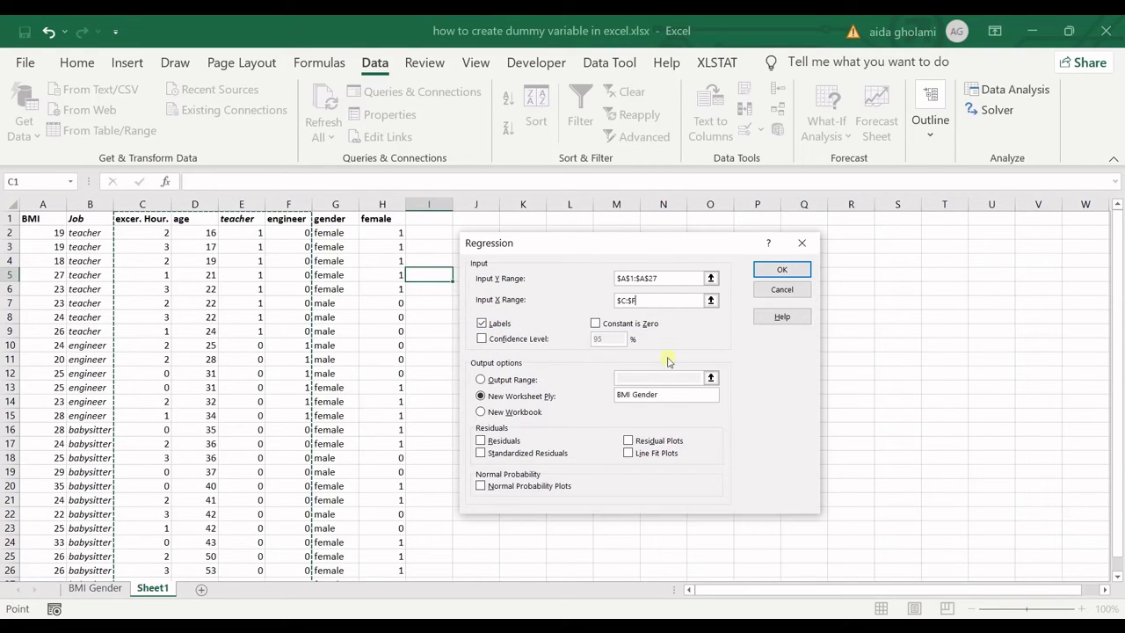
Step: Name the regression's new output worksheet "BMI Job" and submit the analysis
drag(669, 397, 595, 395)
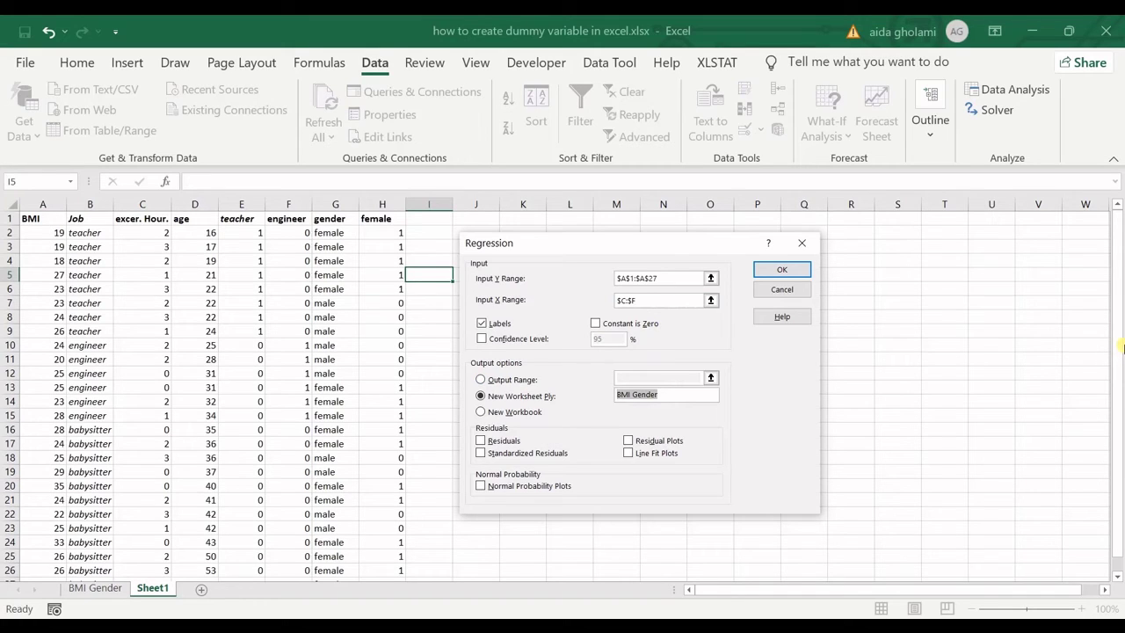
text(BMI Job)
click(803, 274)
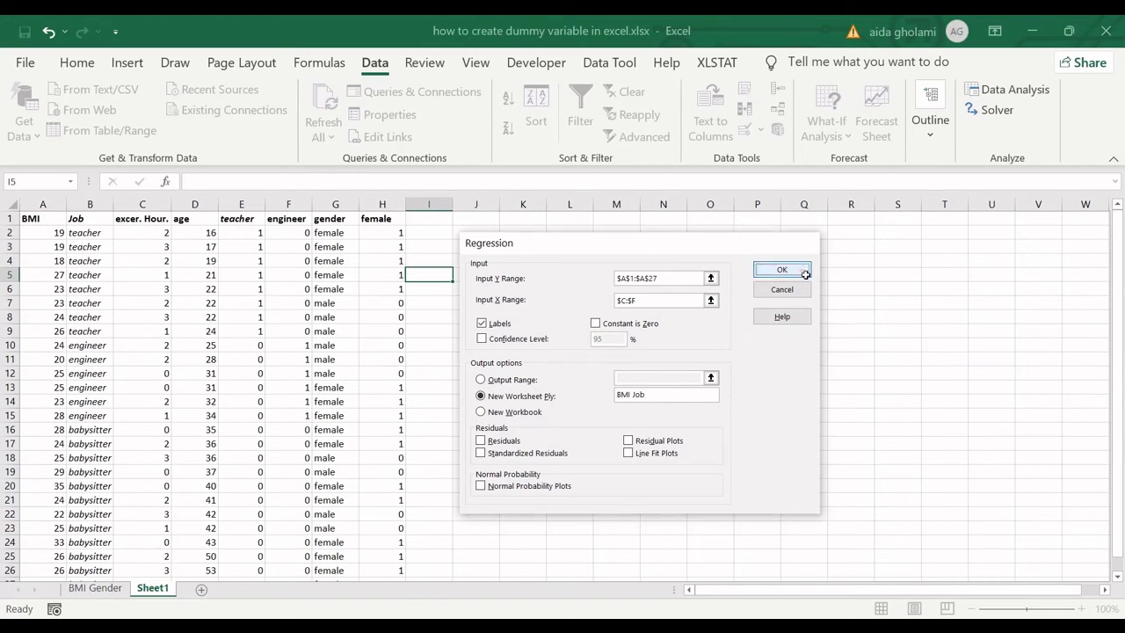
Step: Set the regression's Input X Range to $C$1:$F$27 and run the analysis
click(534, 362)
drag(142, 218, 290, 557)
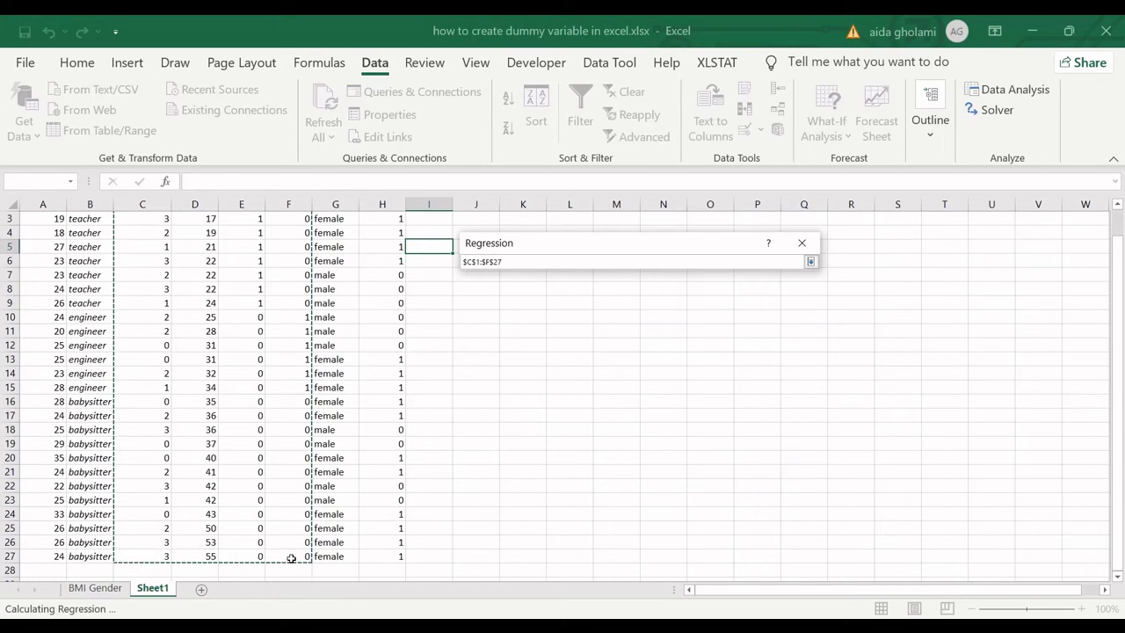
click(810, 261)
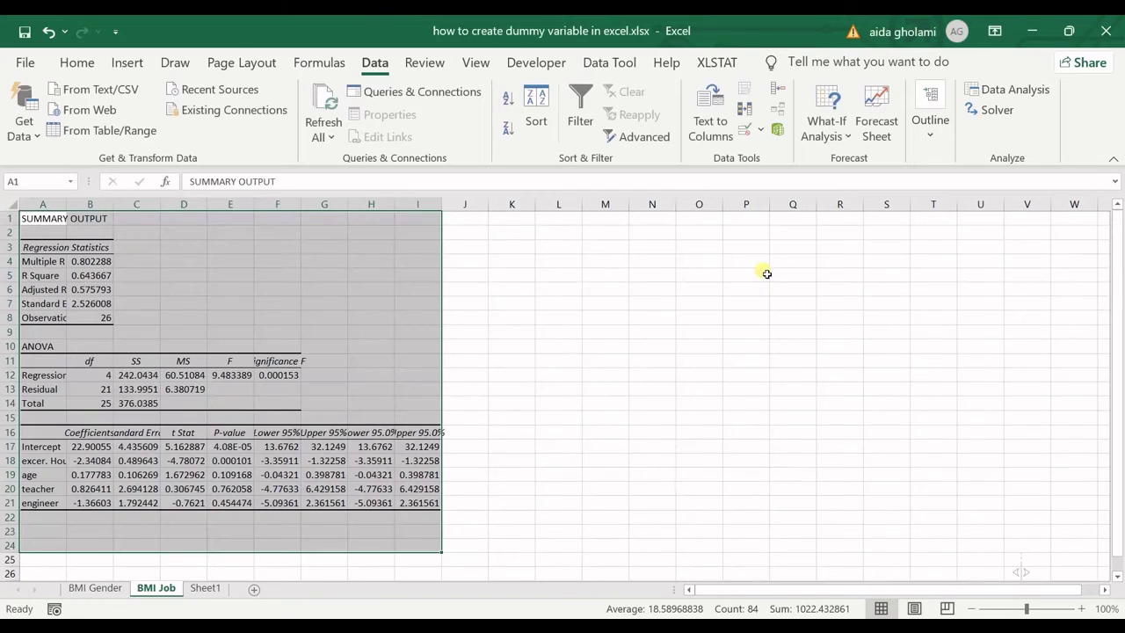
Step: Widen columns A to C and E to I of the BMI Job regression output to fit their contents
drag(446, 207, 462, 207)
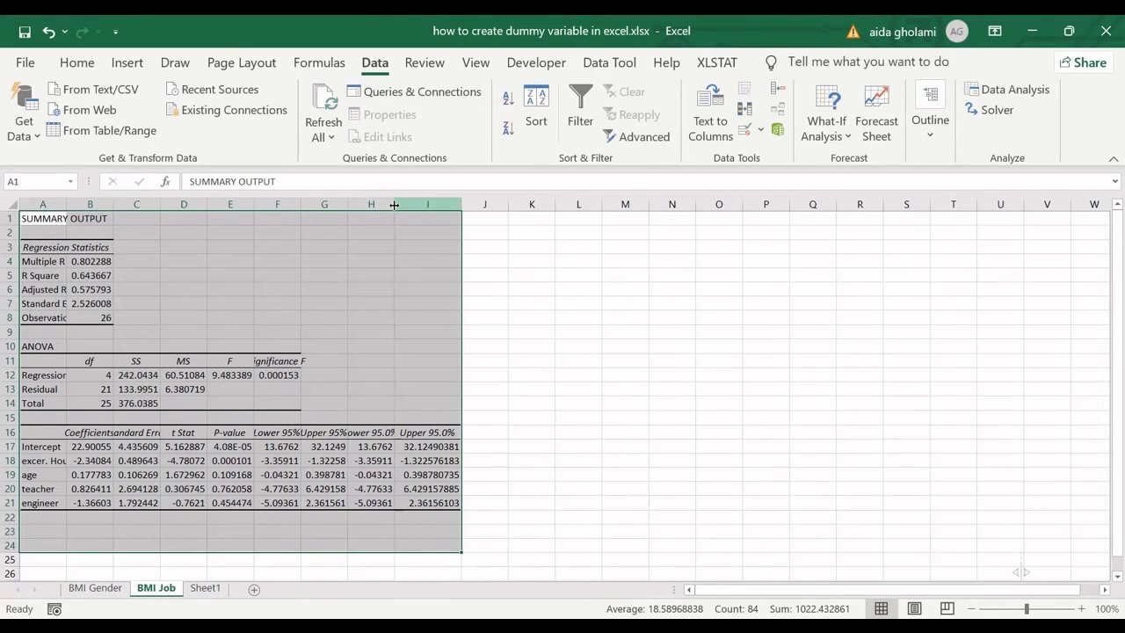
drag(394, 206, 368, 206)
click(351, 207)
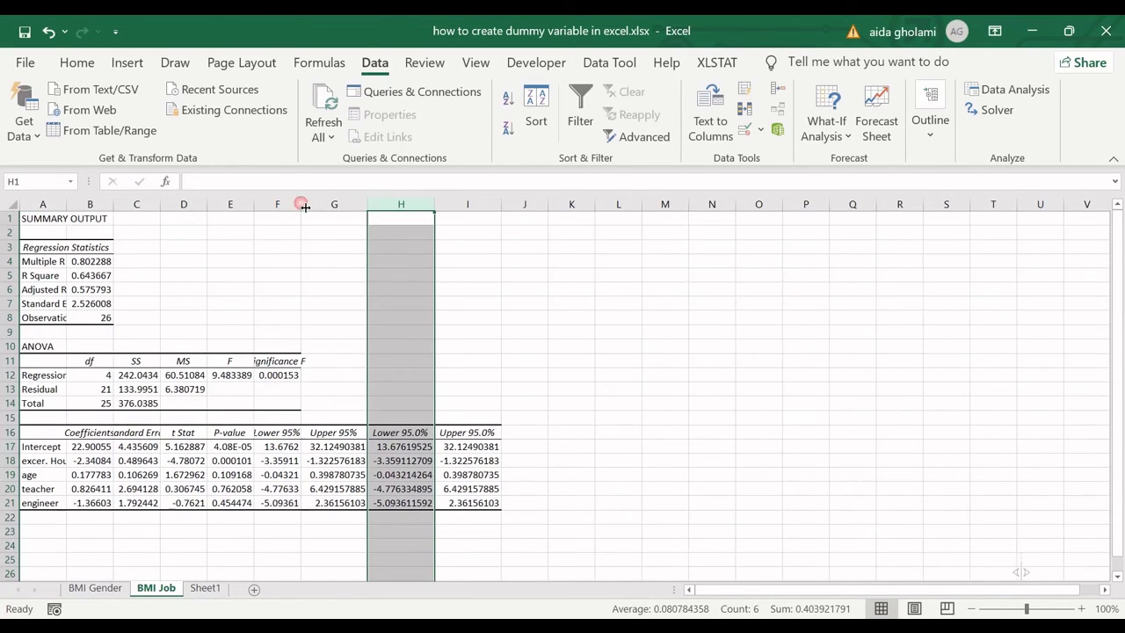
drag(300, 206, 272, 207)
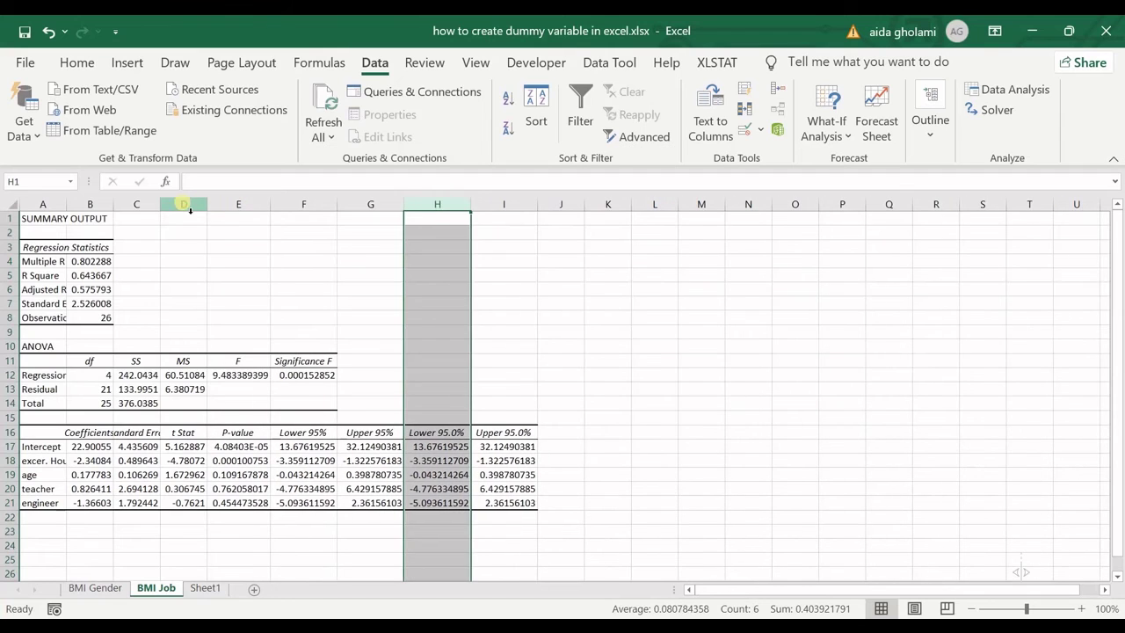
click(175, 205)
double_click(162, 209)
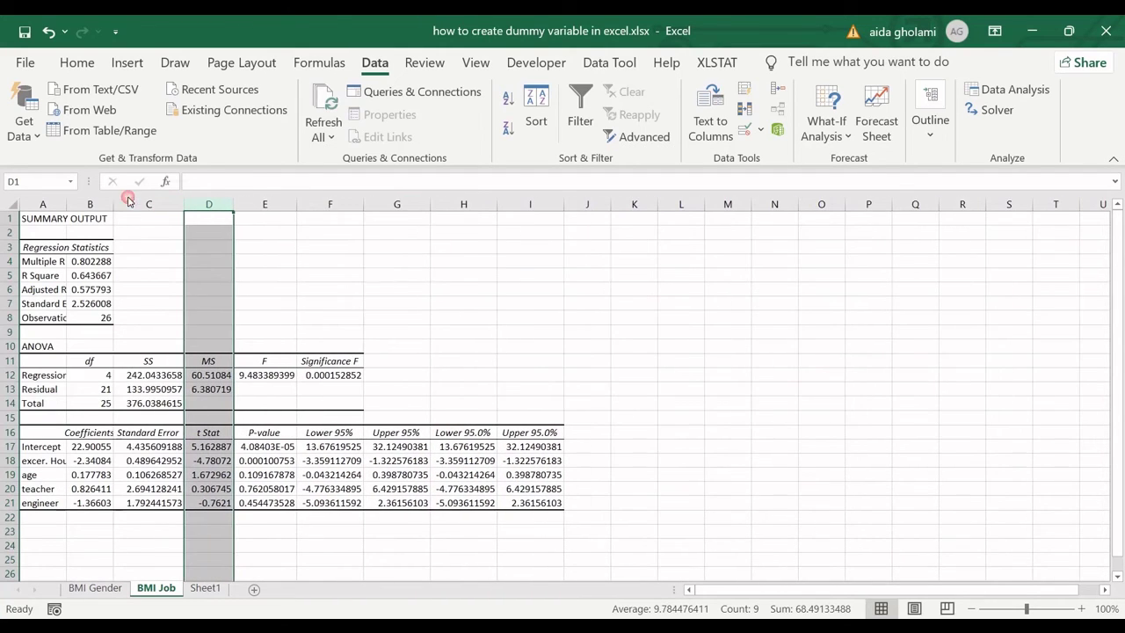
double_click(114, 206)
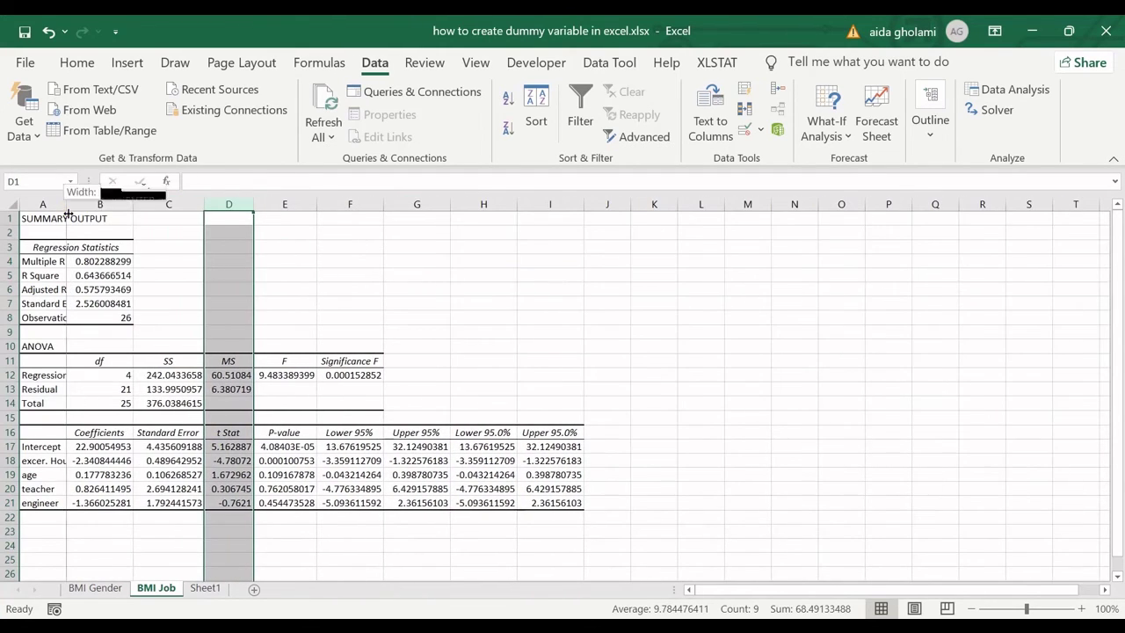
double_click(67, 204)
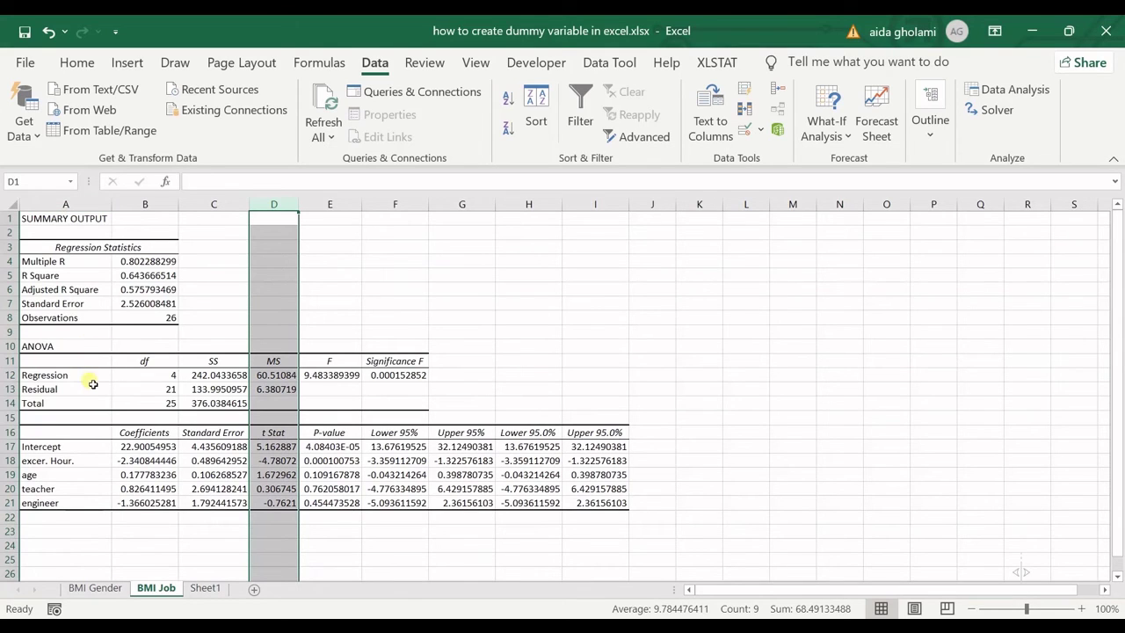
Step: Examine the Multiple R statistic and the excer. Hour. and age coefficients in the BMI Job regression output
drag(70, 263, 185, 268)
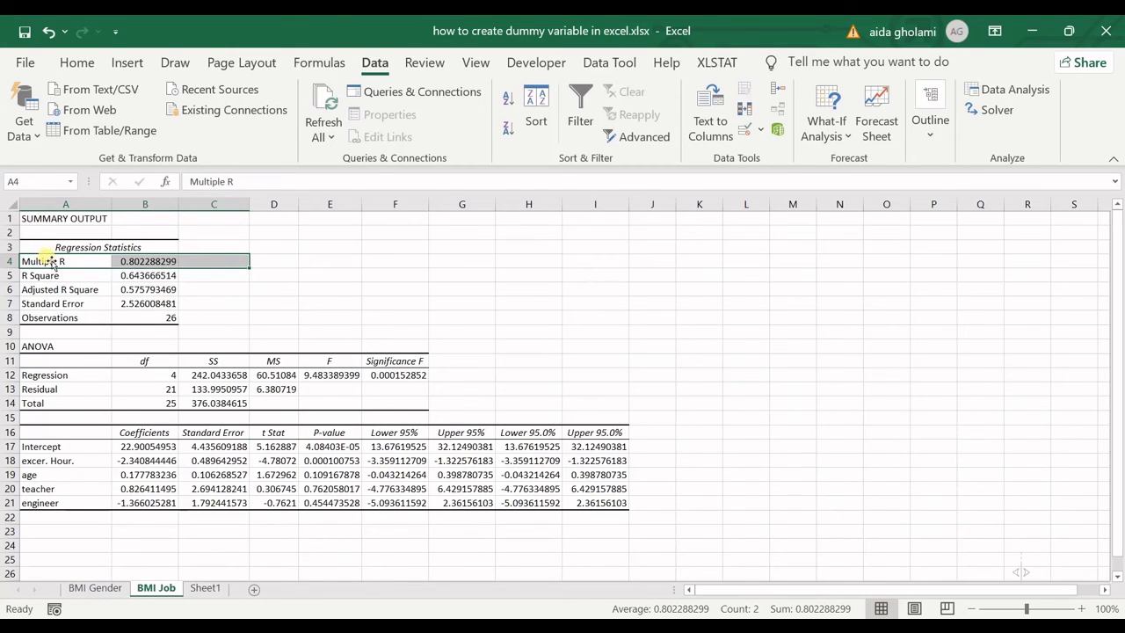
drag(48, 260, 93, 264)
click(90, 461)
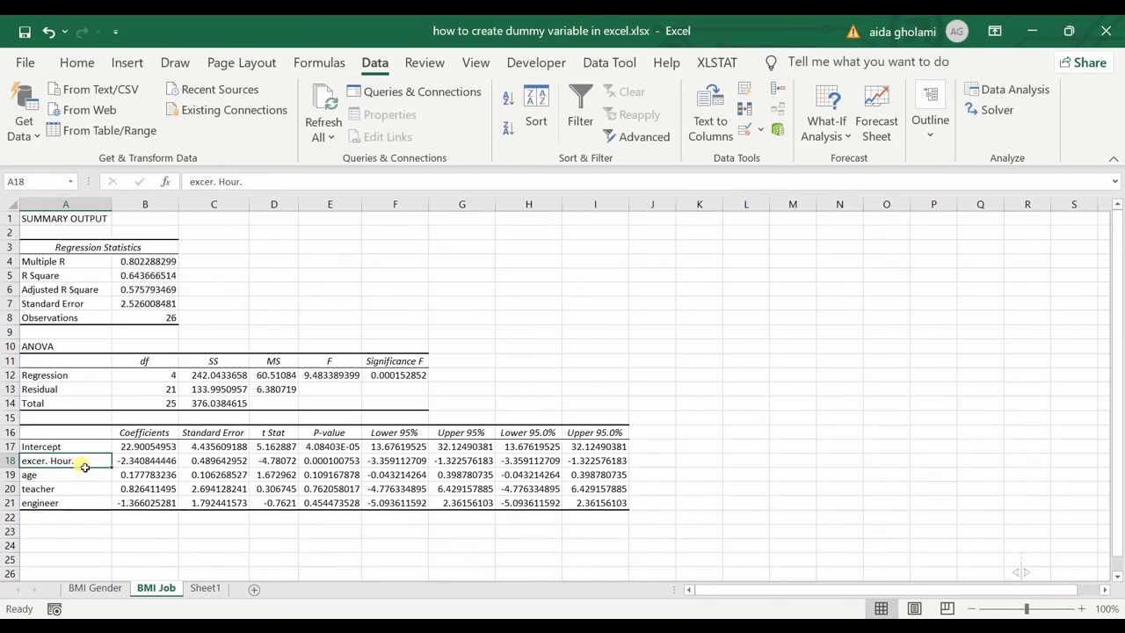
drag(85, 463, 131, 462)
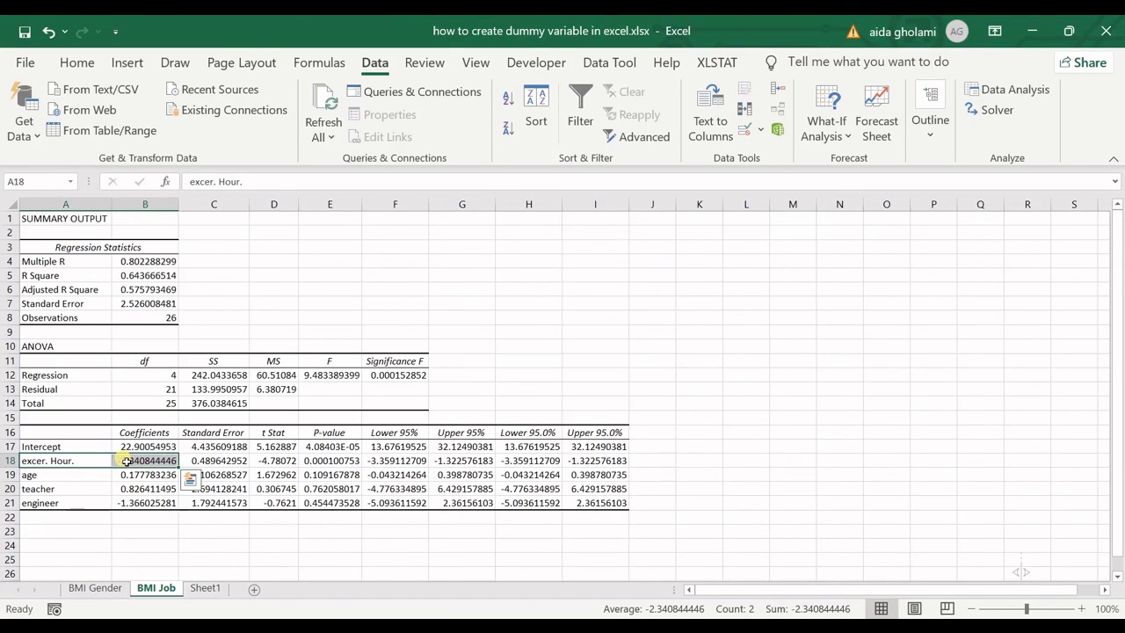
drag(90, 478, 130, 478)
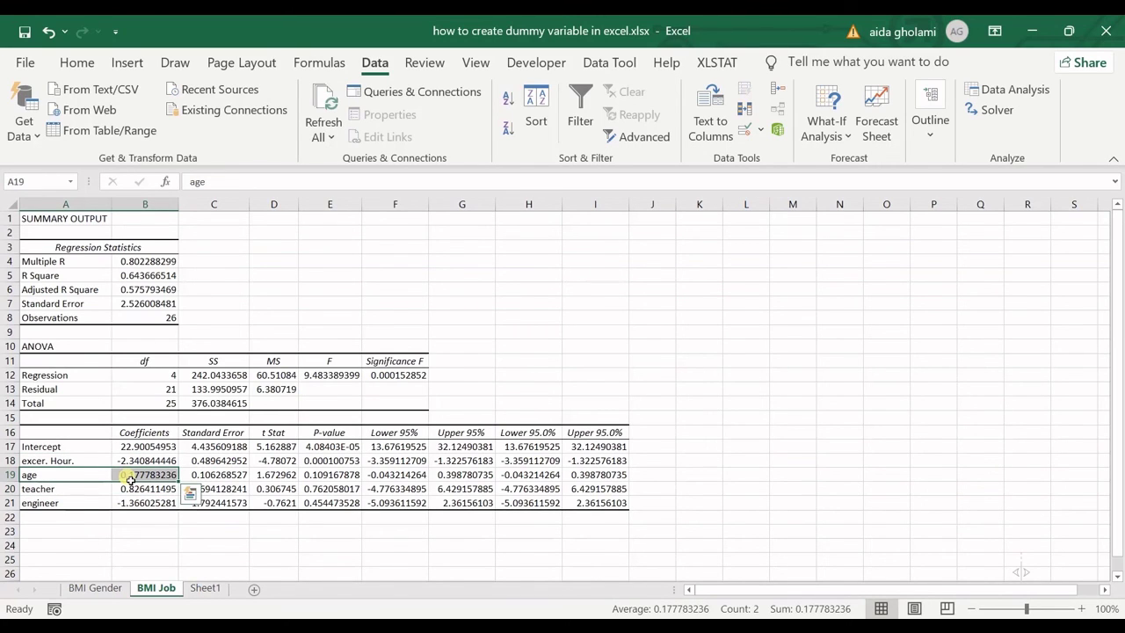